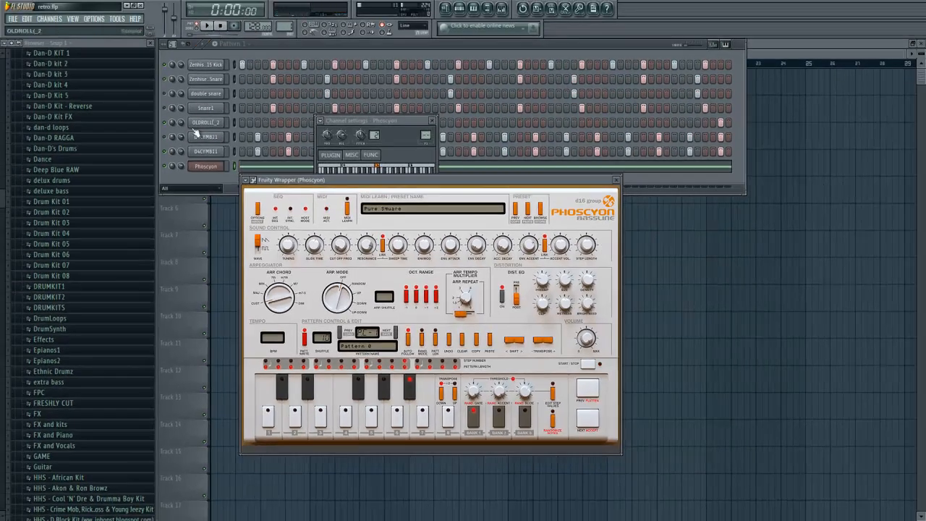
# Step: Solo the original Phoscyon channel and play the pattern to hear its bassline
pyautogui.rightClick(161, 171)
pyautogui.click(306, 192)
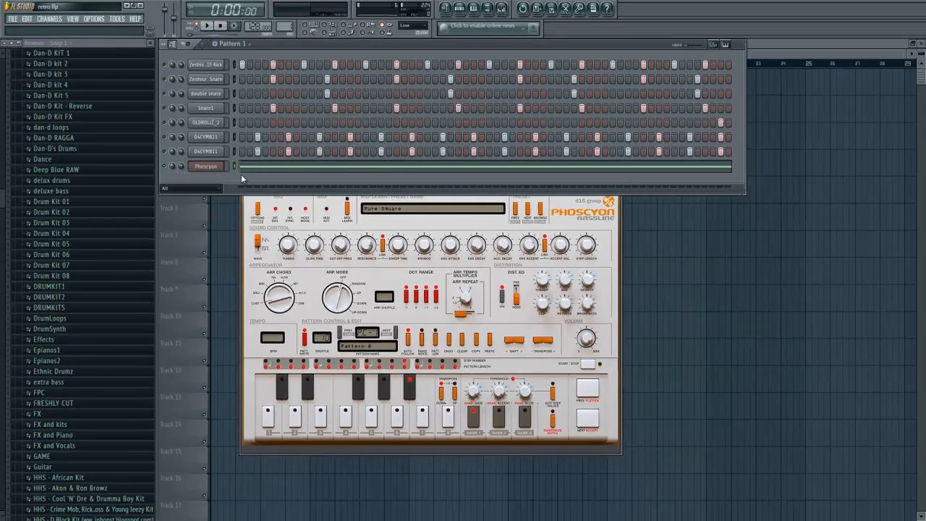
pyautogui.doubleClick(215, 167)
pyautogui.click(209, 27)
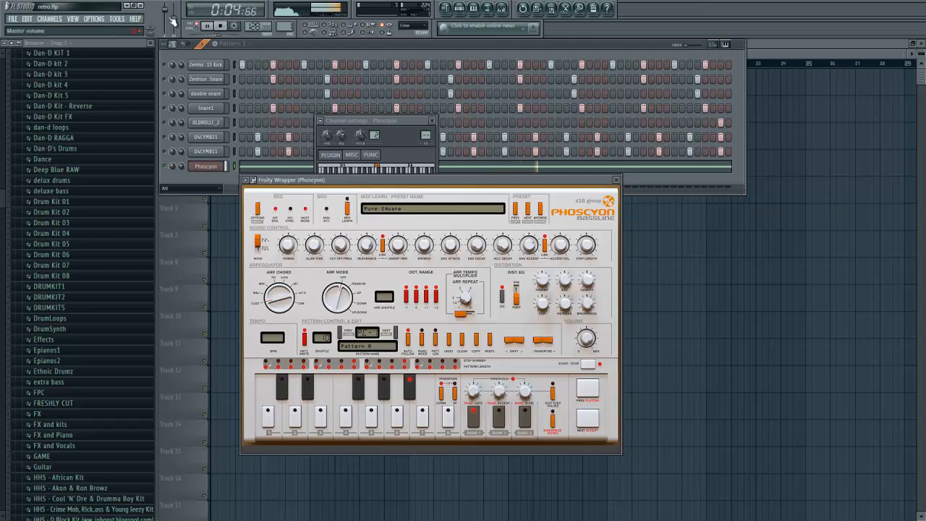
pyautogui.click(221, 26)
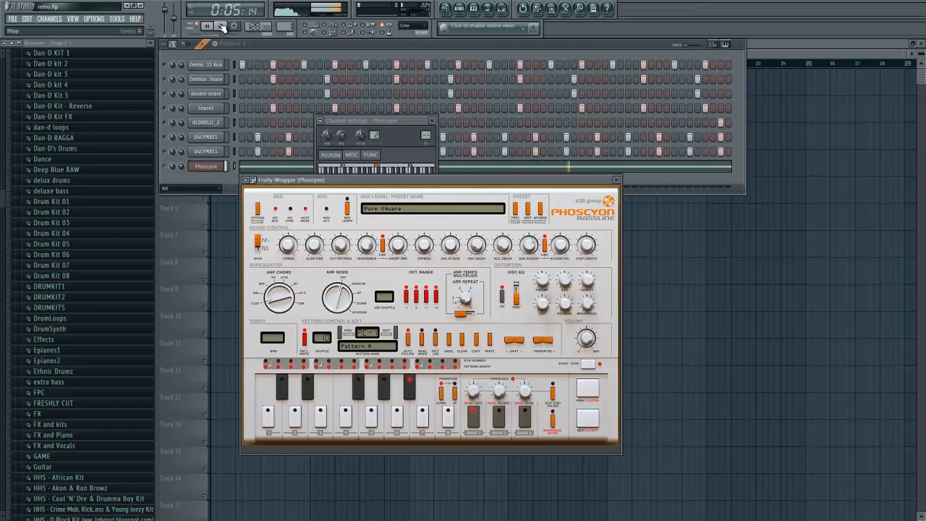
pyautogui.rightClick(213, 168)
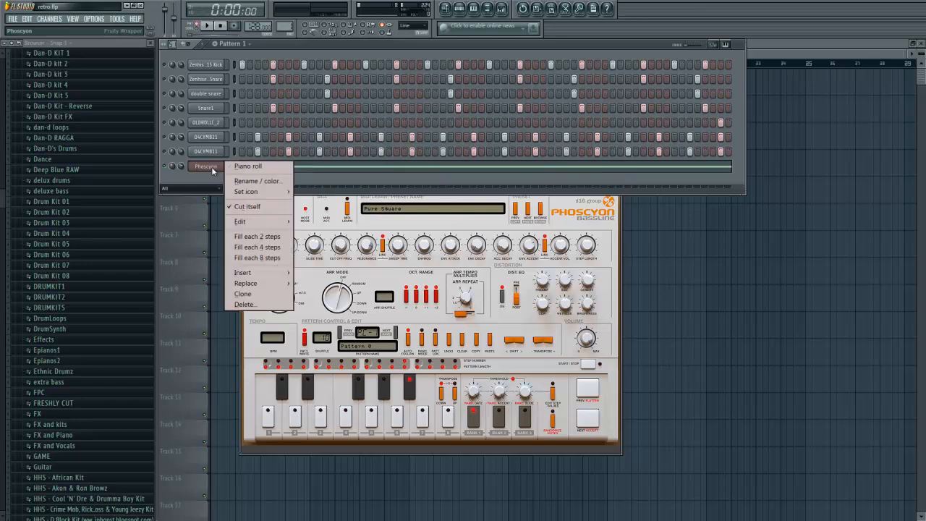
pyautogui.click(165, 168)
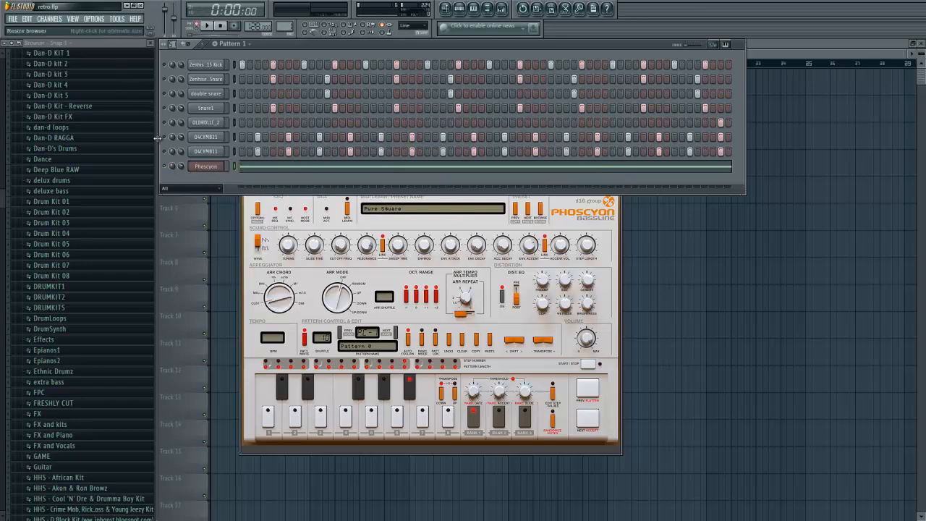
# Step: Add a second Phoscyon channel, reposition its plugin window and enable Host Mode
pyautogui.click(64, 20)
pyautogui.moveTo(65, 29)
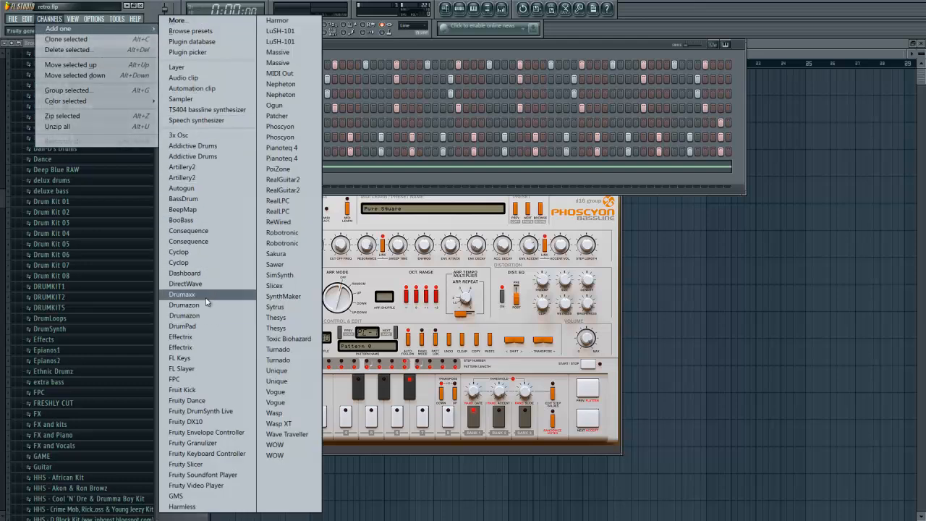
pyautogui.click(297, 125)
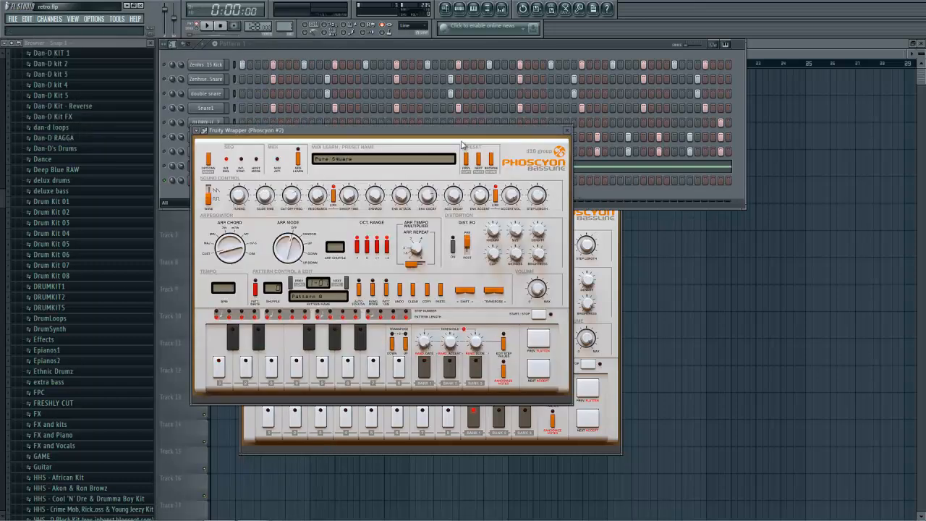
pyautogui.moveTo(459, 130); pyautogui.dragTo(505, 169)
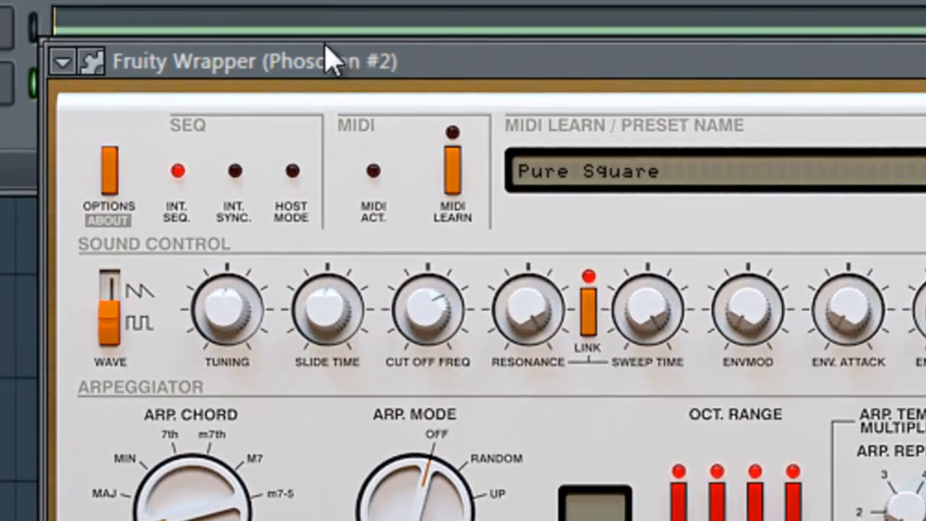
pyautogui.click(293, 172)
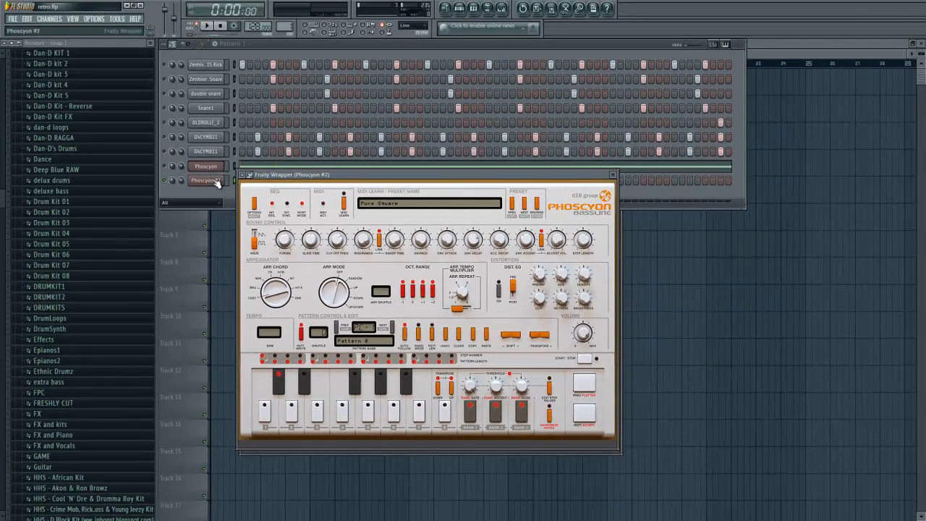
# Step: Toggle solo for the Phoscyon #2 channel and place a note on the Pattern 0 row at the start of its piano roll
pyautogui.rightClick(164, 181)
pyautogui.click(178, 191)
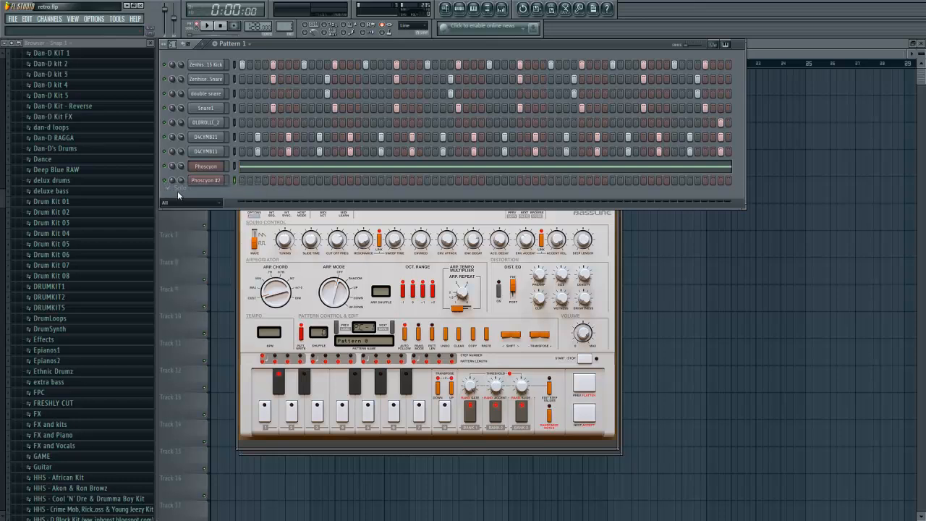
pyautogui.rightClick(221, 181)
pyautogui.click(250, 183)
pyautogui.scroll(-8, 181, 145)
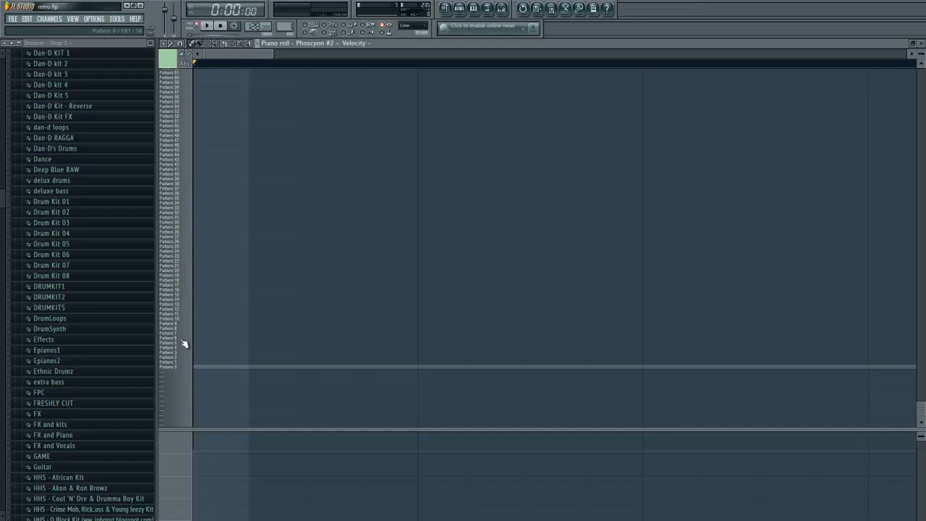
pyautogui.click(200, 368)
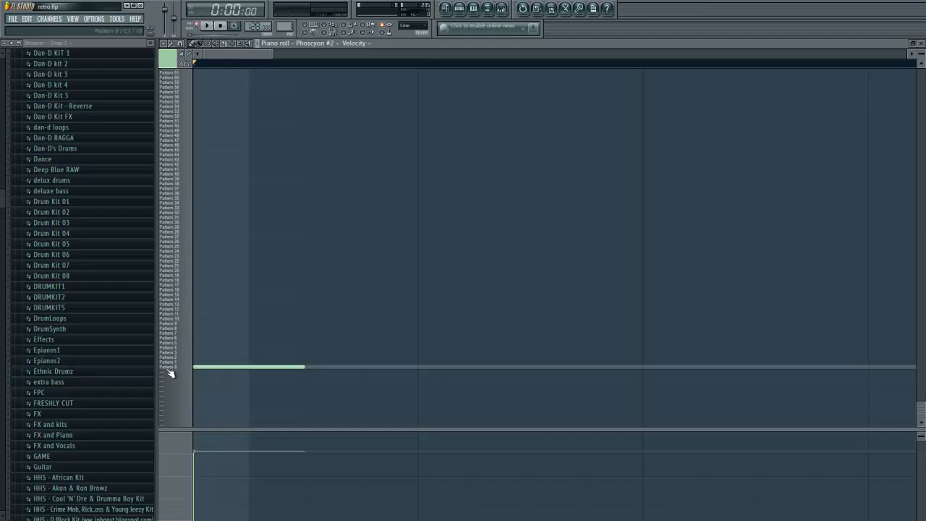
# Step: Audition the Pattern 0 to Pattern 3 keys of Phoscyon #2 in the piano roll
pyautogui.click(171, 370)
pyautogui.click(172, 364)
pyautogui.click(175, 359)
pyautogui.click(176, 354)
# Step: Extend the Pattern 0 note over the full length of the pattern, checking it during playback
pyautogui.moveTo(304, 368); pyautogui.dragTo(637, 365)
pyautogui.moveTo(272, 50); pyautogui.dragTo(343, 79)
pyautogui.press('space')
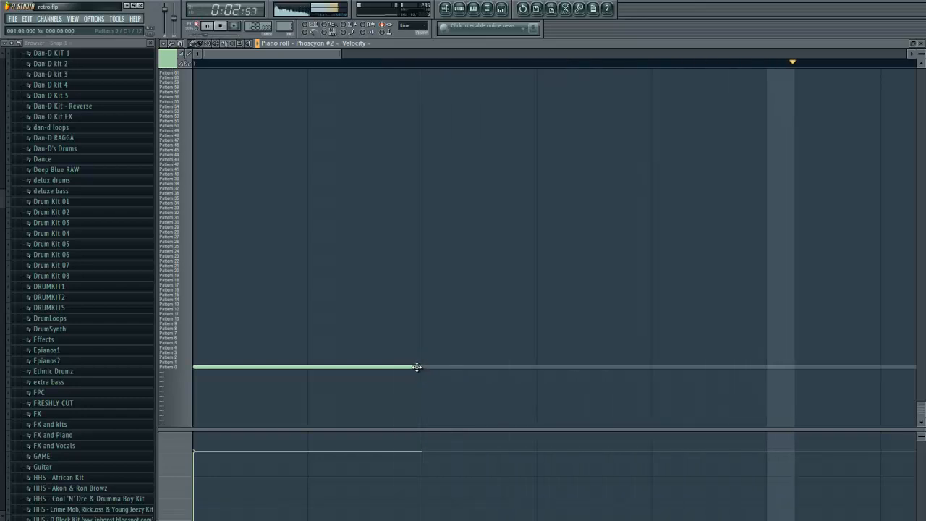
pyautogui.moveTo(340, 53); pyautogui.dragTo(687, 77)
pyautogui.press('space')
pyautogui.moveTo(254, 368); pyautogui.dragTo(707, 362)
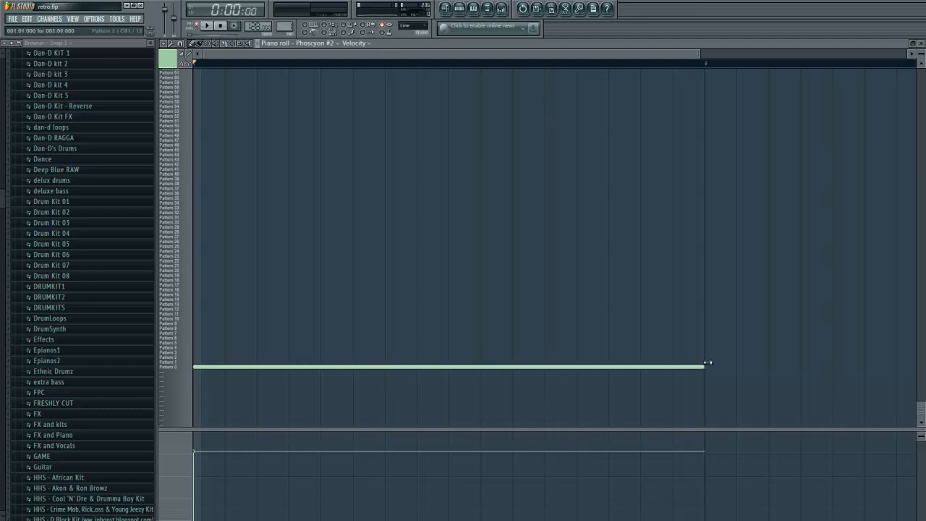
# Step: Return to the step sequencer and play the pattern with the new Phoscyon #2 channel
pyautogui.press('F6')
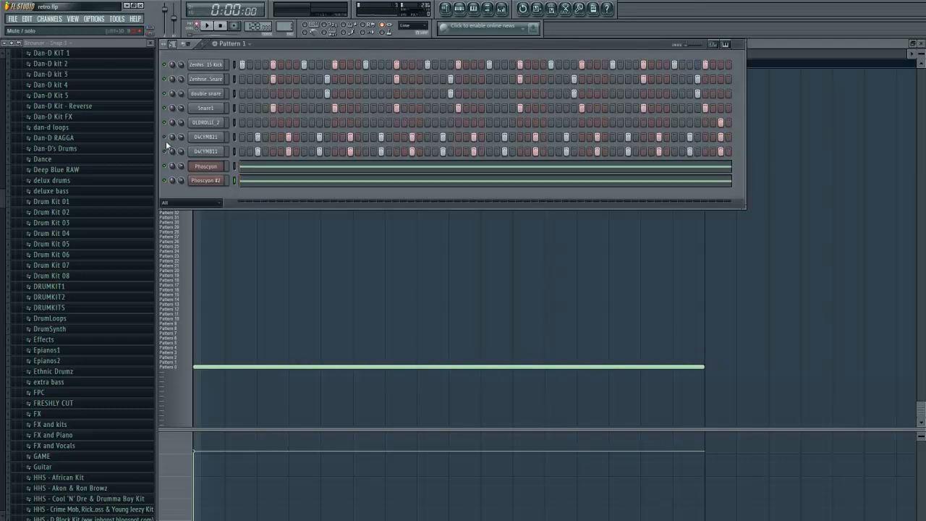
pyautogui.press('space')
pyautogui.press('space')
pyautogui.press('space')
# Step: Clear Pattern 0 in the Phoscyon #2 plugin and keep its pattern length at all 16 steps
pyautogui.click(215, 182)
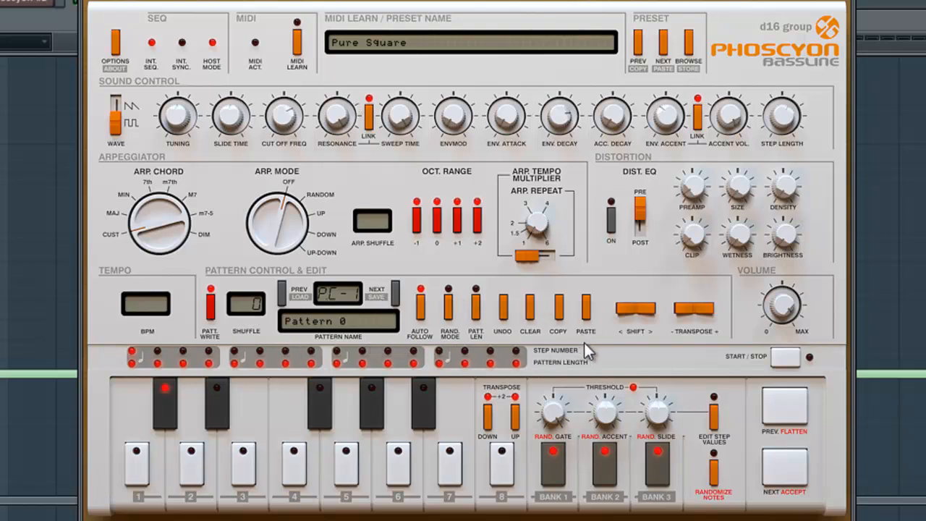
pyautogui.click(533, 309)
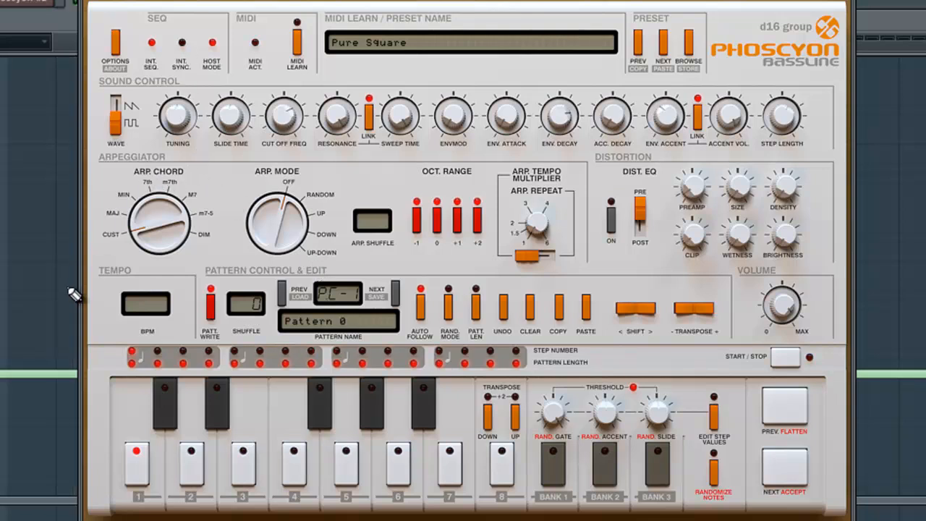
pyautogui.click(477, 307)
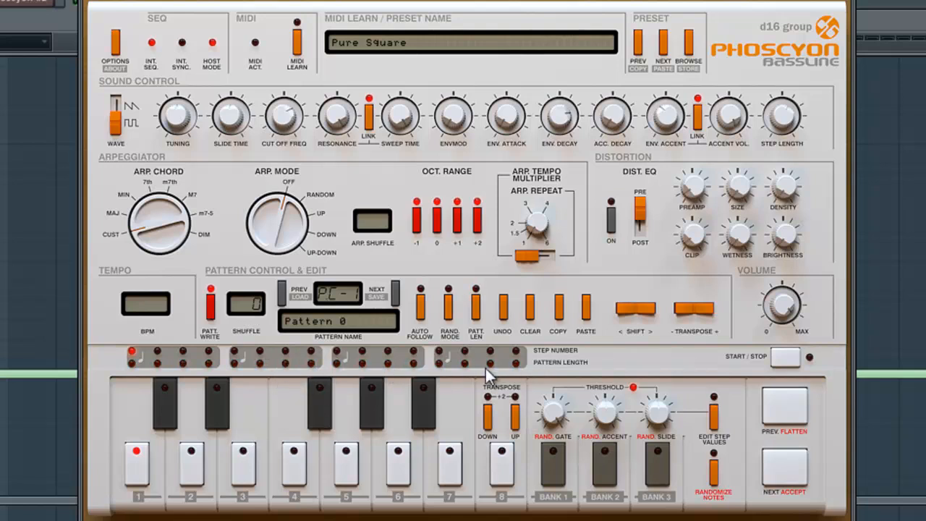
pyautogui.click(475, 314)
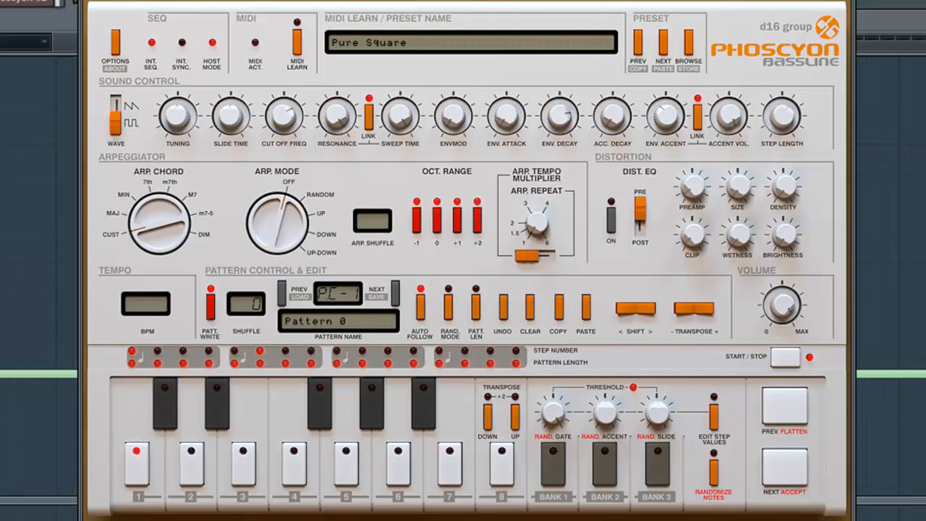
# Step: Stop playback and solo the Phoscyon #2 channel for programming
pyautogui.press('space')
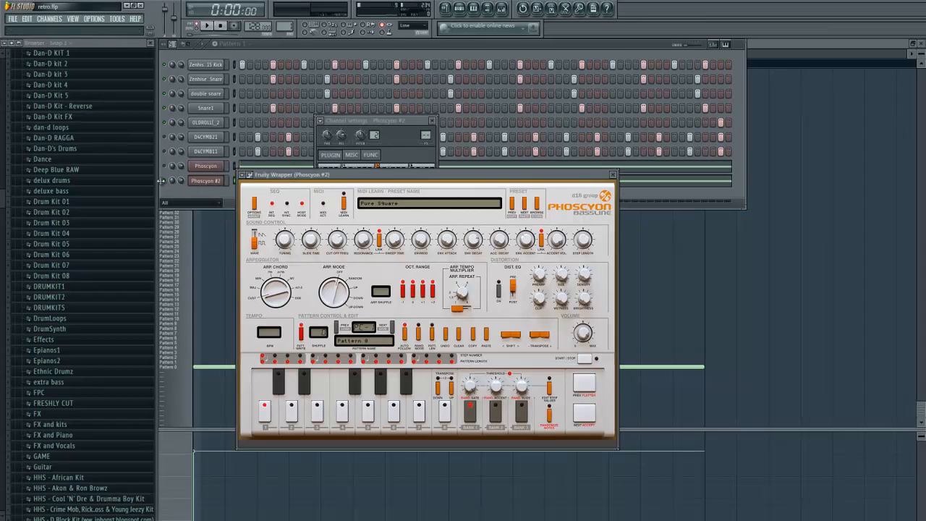
pyautogui.click(161, 181)
pyautogui.rightClick(82, 180)
pyautogui.click(97, 185)
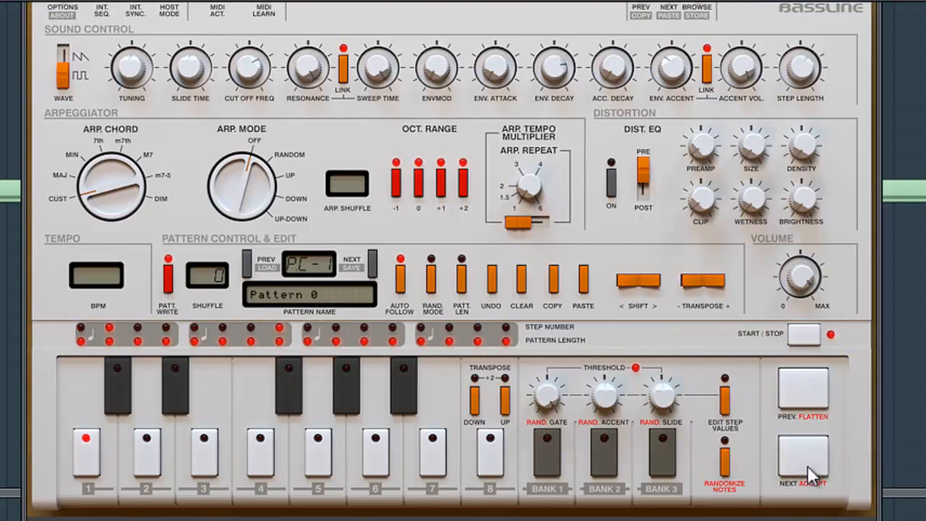
# Step: Program step 3 of Pattern 0 as a D# with gate and accent
pyautogui.click(536, 463)
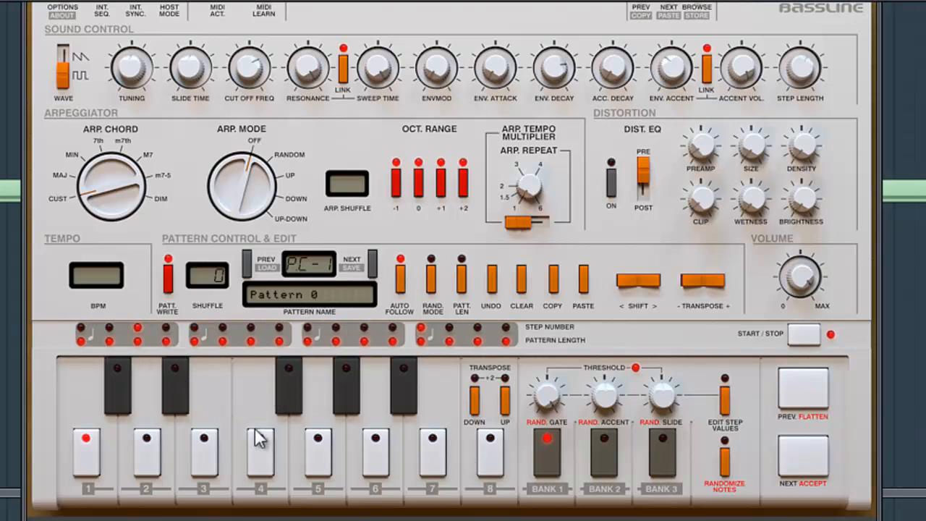
pyautogui.click(182, 386)
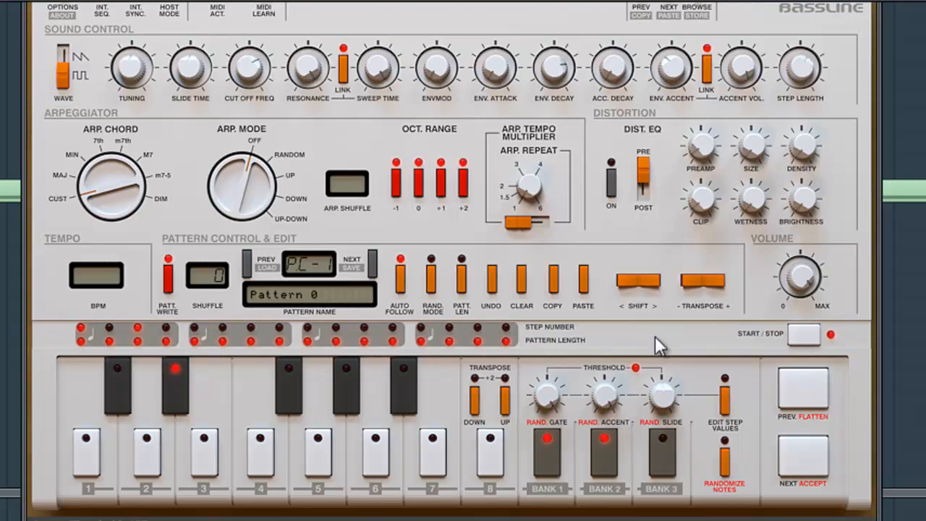
pyautogui.click(616, 459)
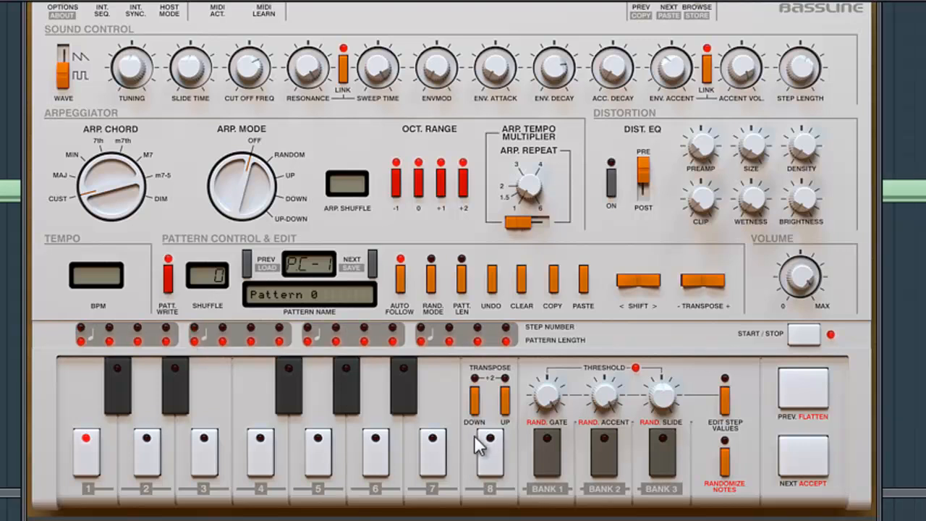
# Step: Program step 5 as a gated low C and step 6 as a gated D#
pyautogui.click(556, 463)
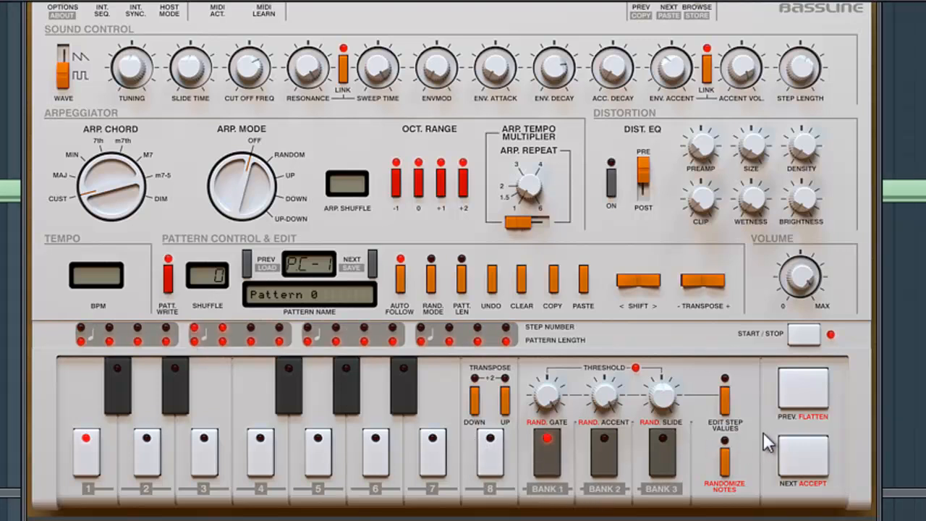
pyautogui.click(536, 448)
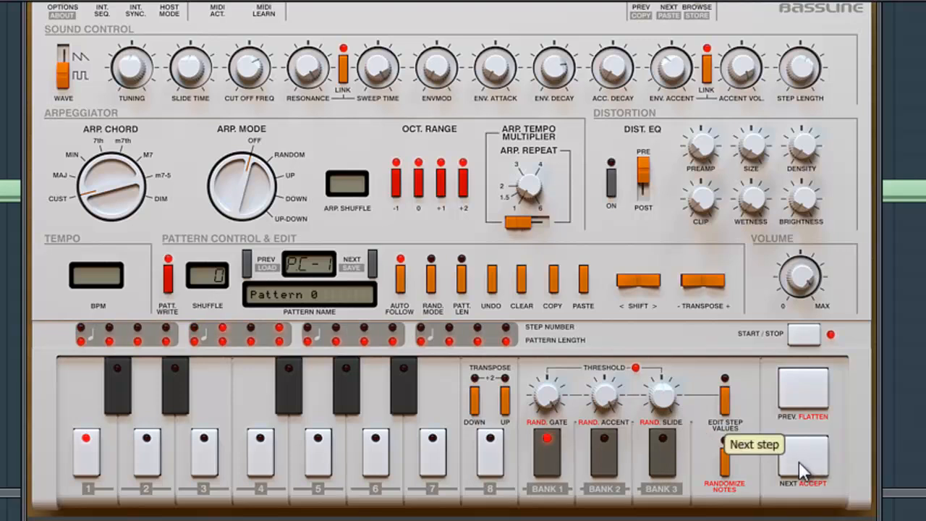
pyautogui.click(184, 405)
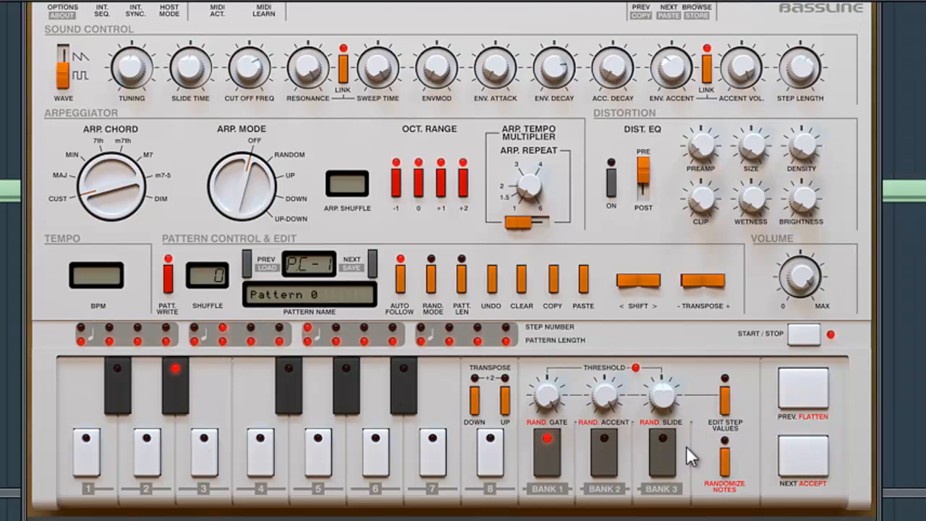
# Step: Program step 7 as an F with gate and accent, and move on to step 8 for a gated low C
pyautogui.click(785, 461)
pyautogui.click(267, 453)
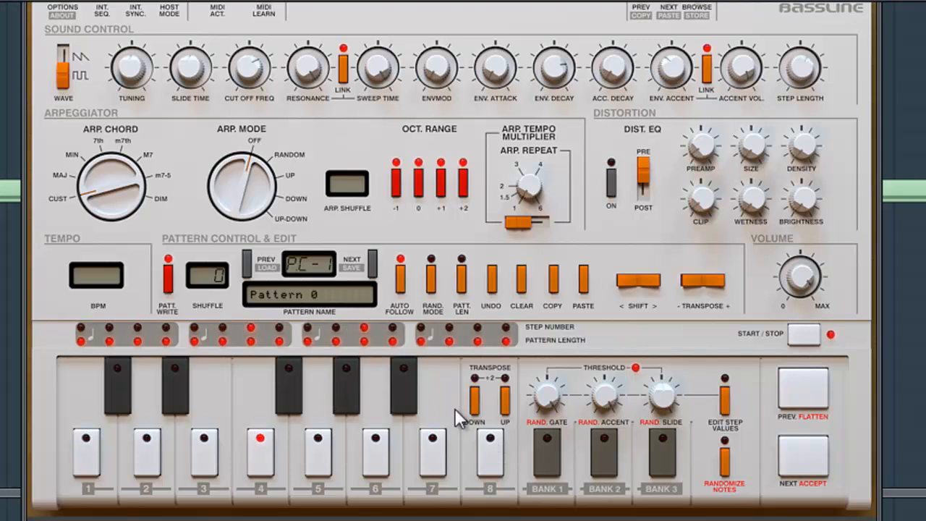
pyautogui.click(555, 455)
pyautogui.click(665, 454)
pyautogui.click(605, 458)
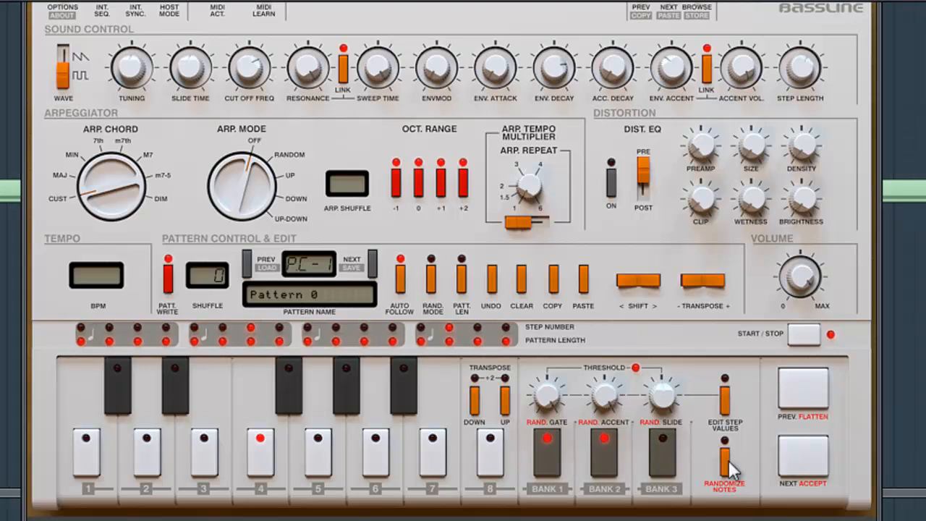
pyautogui.click(803, 458)
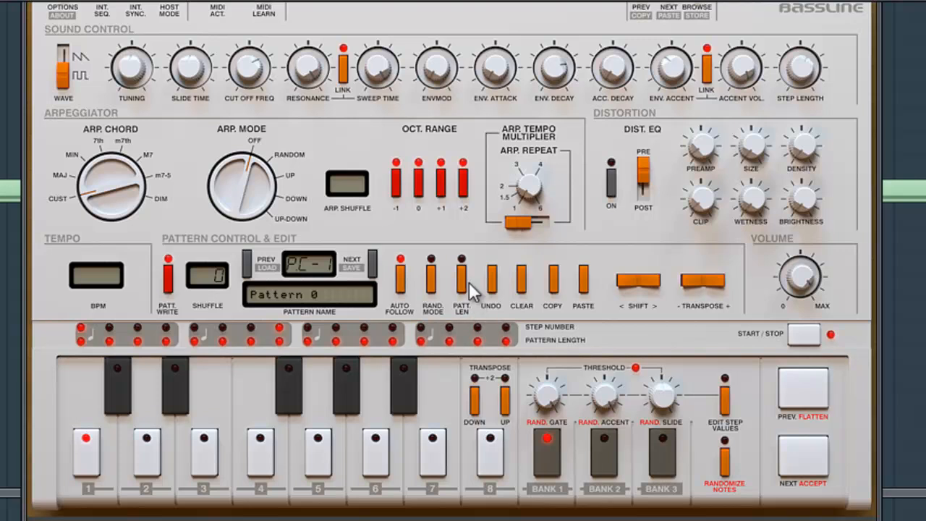
# Step: Try a pattern length of 8 steps and restore the full 16 steps
pyautogui.click(337, 329)
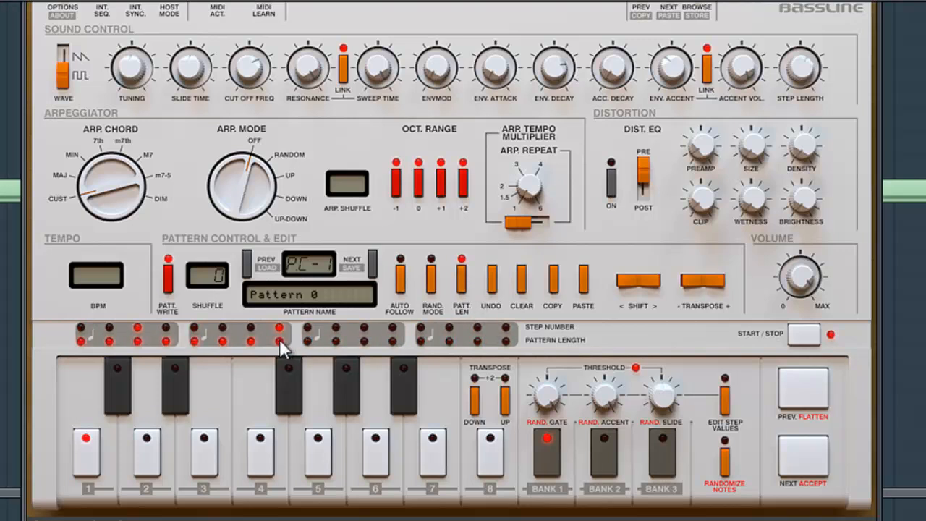
pyautogui.click(462, 279)
pyautogui.click(461, 285)
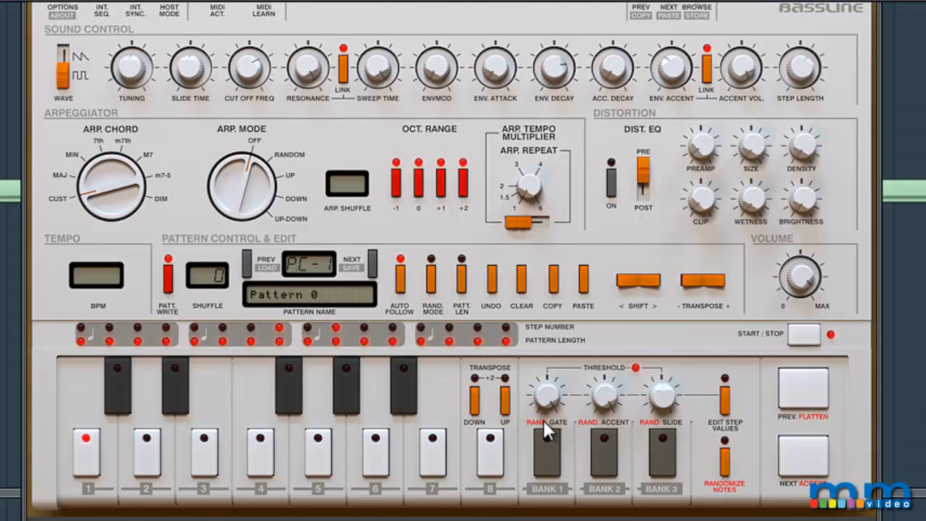
# Step: Program step 11 of Pattern 0 as a gated G
pyautogui.click(548, 456)
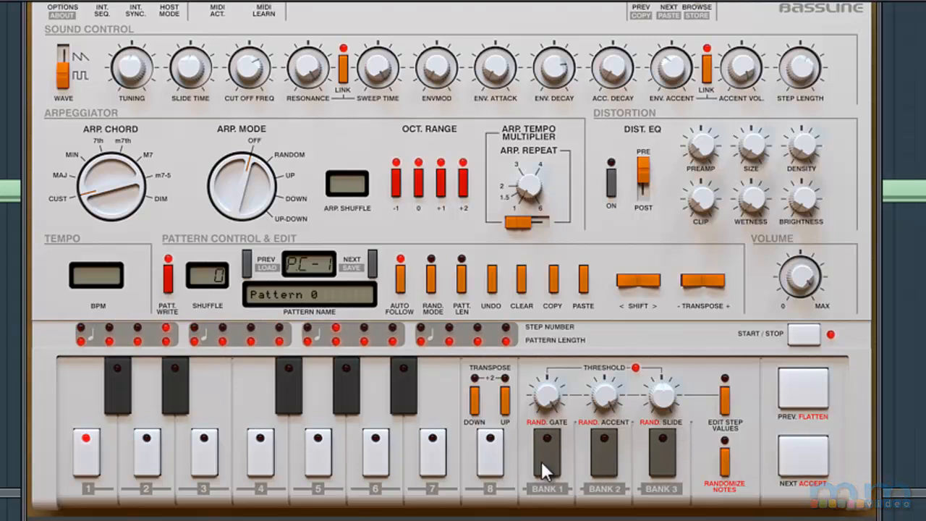
pyautogui.click(795, 467)
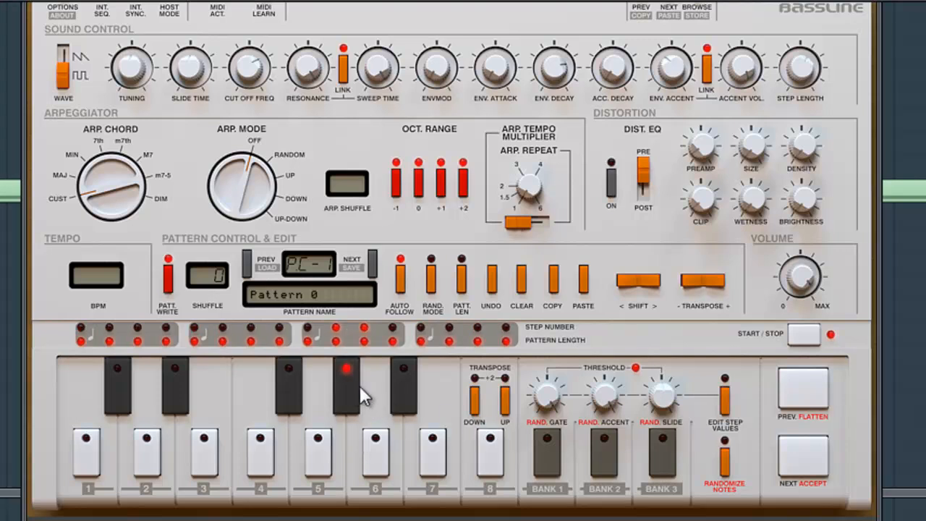
pyautogui.click(550, 463)
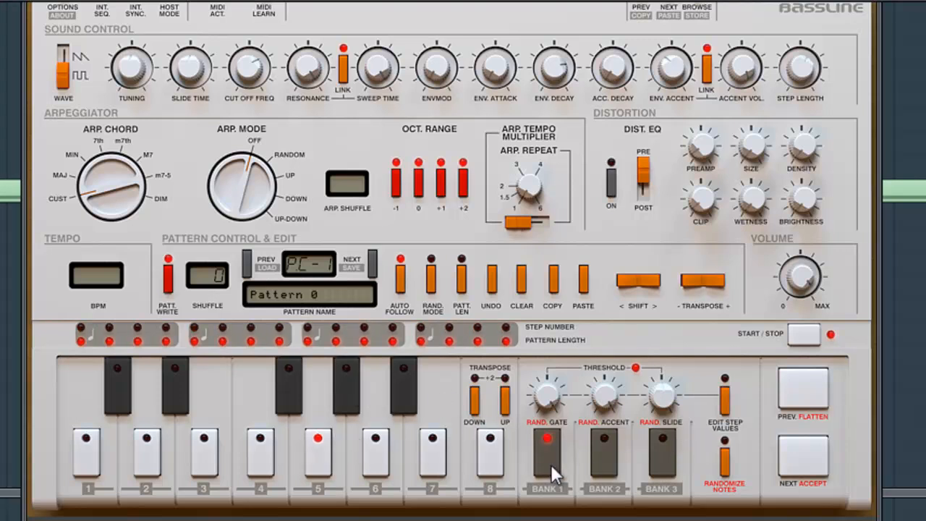
# Step: Program step 12 as a gated G# and step 13 as a gated G
pyautogui.click(814, 452)
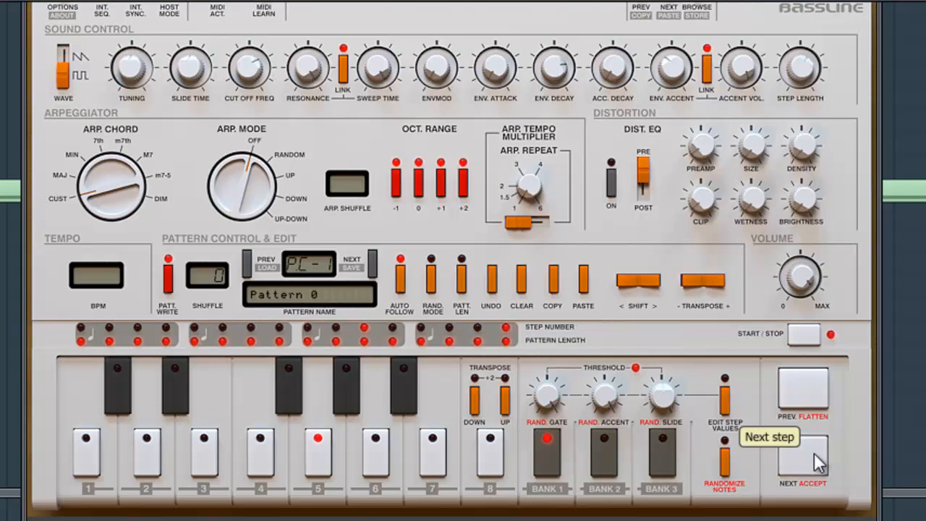
pyautogui.click(548, 453)
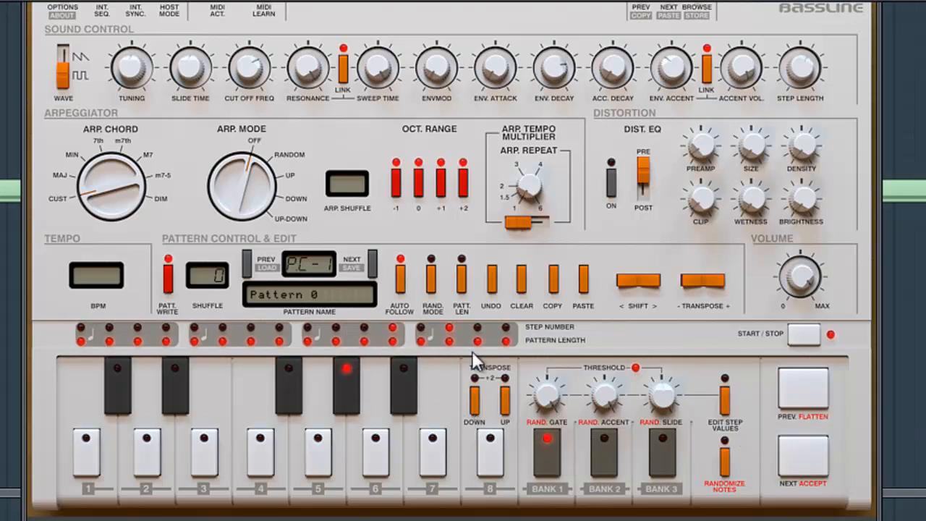
pyautogui.click(801, 468)
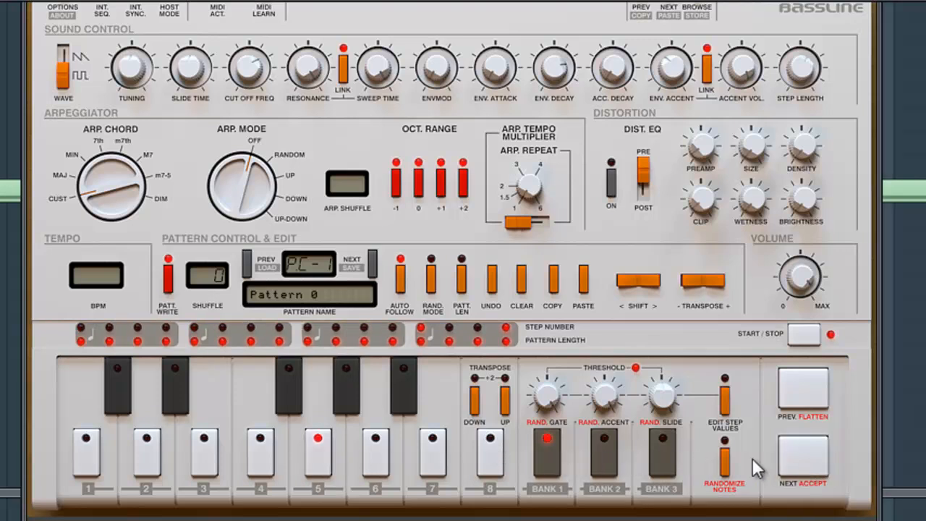
# Step: Program steps 14, 15 and 16 of Pattern 0 as gated F, D# and D notes
pyautogui.click(813, 459)
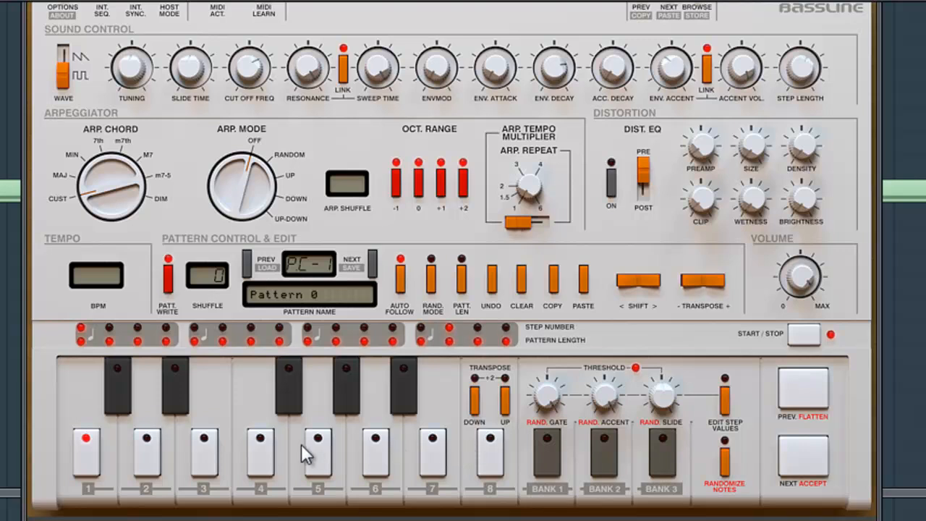
pyautogui.click(267, 451)
pyautogui.click(799, 452)
pyautogui.click(180, 391)
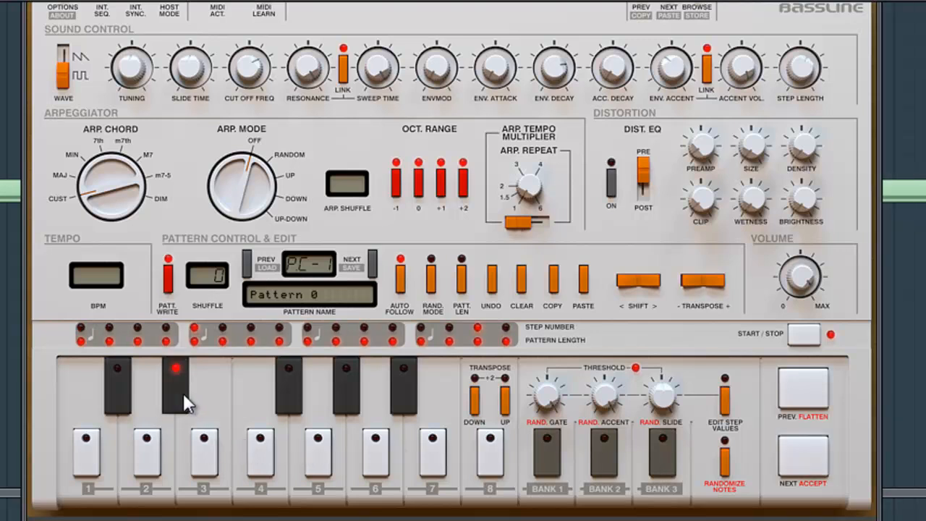
pyautogui.click(550, 445)
pyautogui.click(807, 456)
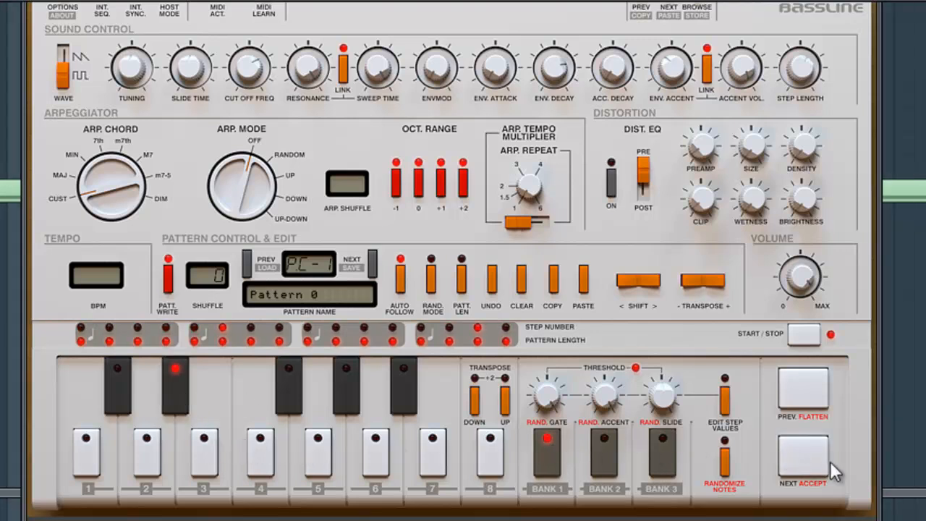
pyautogui.click(147, 440)
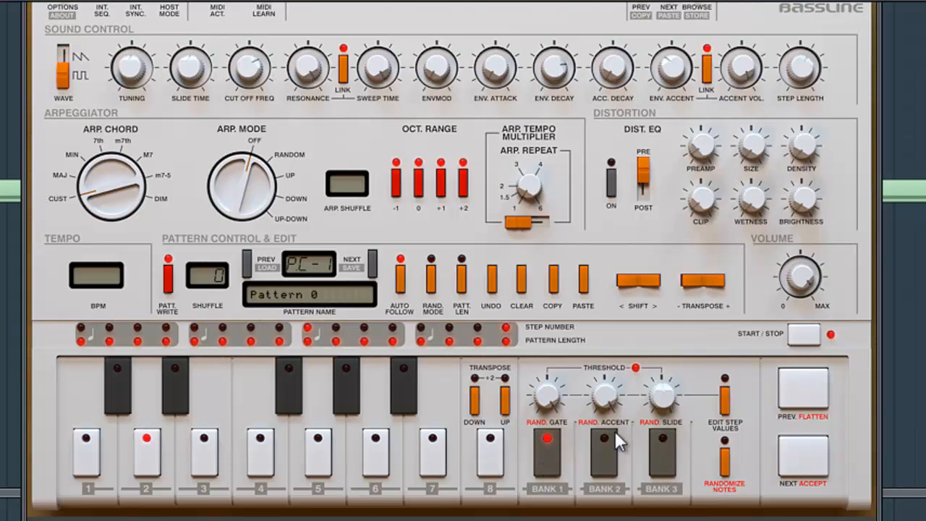
# Step: Add an accent to step 15, and go back to step 11 to try slide and accent on it
pyautogui.click(800, 386)
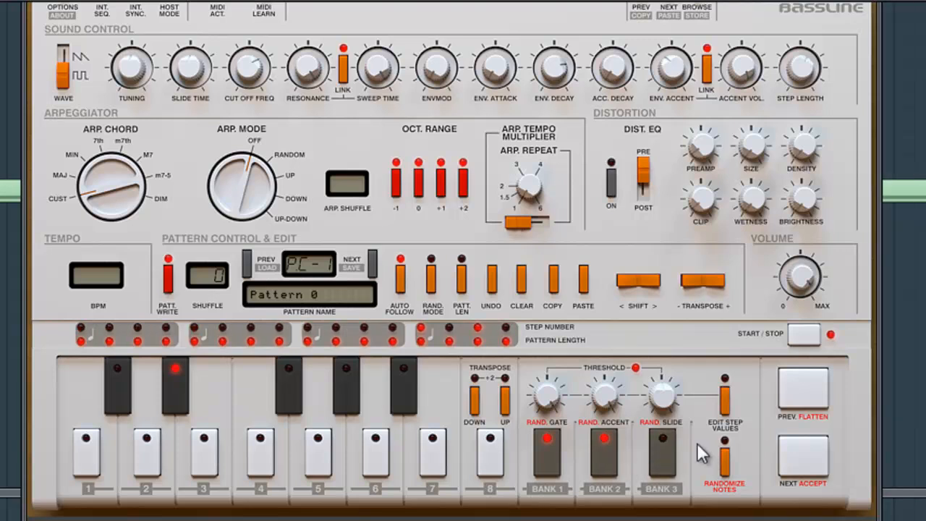
pyautogui.click(799, 395)
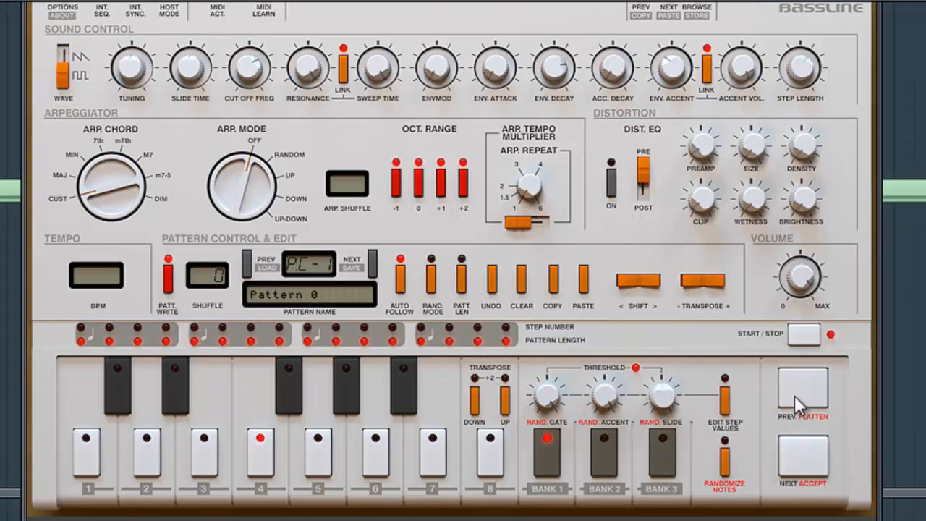
pyautogui.click(791, 395)
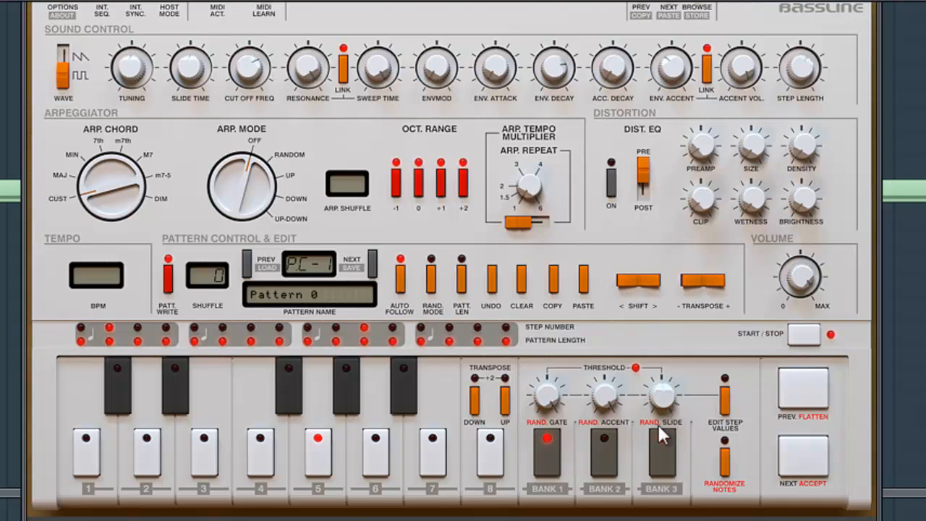
pyautogui.click(660, 443)
pyautogui.click(592, 456)
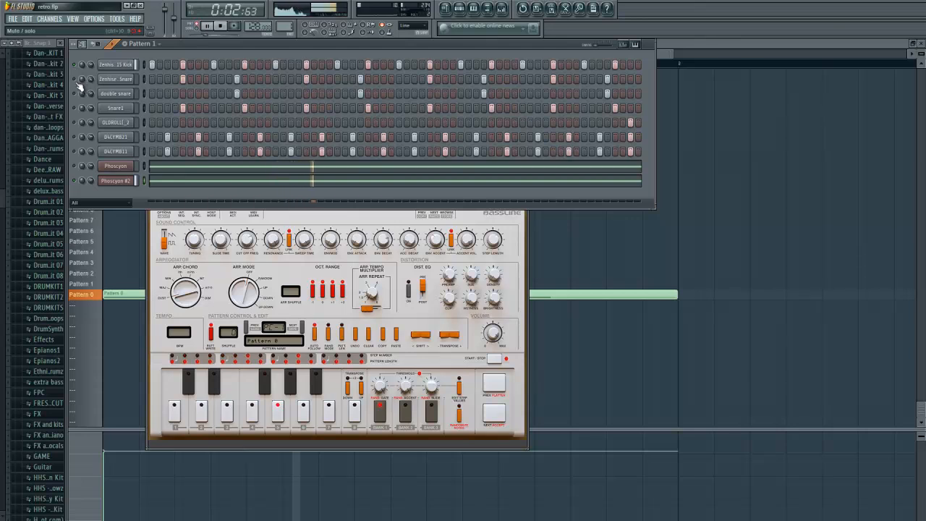
# Step: Restart the song playback and turn on Phoscyon's distortion, raising its preamp and routing the distortion EQ to Post
pyautogui.click(219, 27)
pyautogui.click(208, 27)
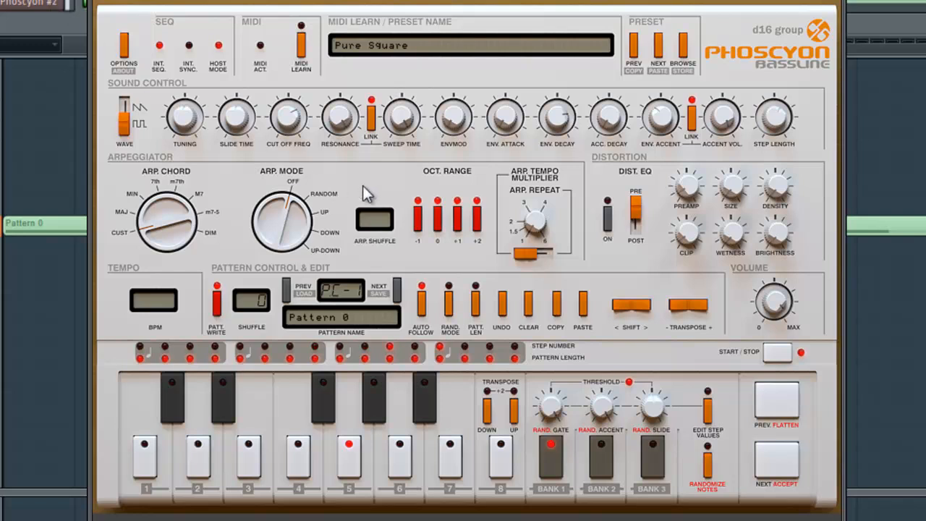
pyautogui.click(612, 225)
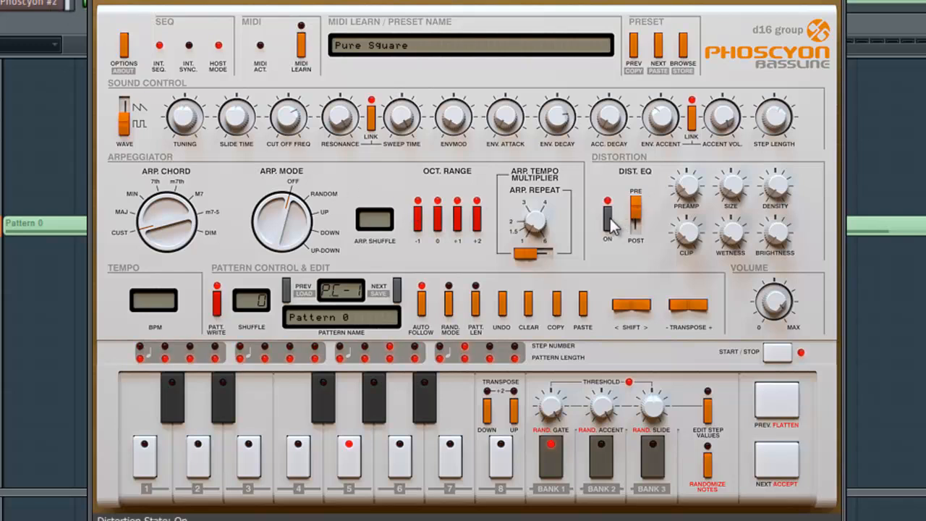
pyautogui.moveTo(683, 188); pyautogui.dragTo(693, 98)
pyautogui.click(637, 209)
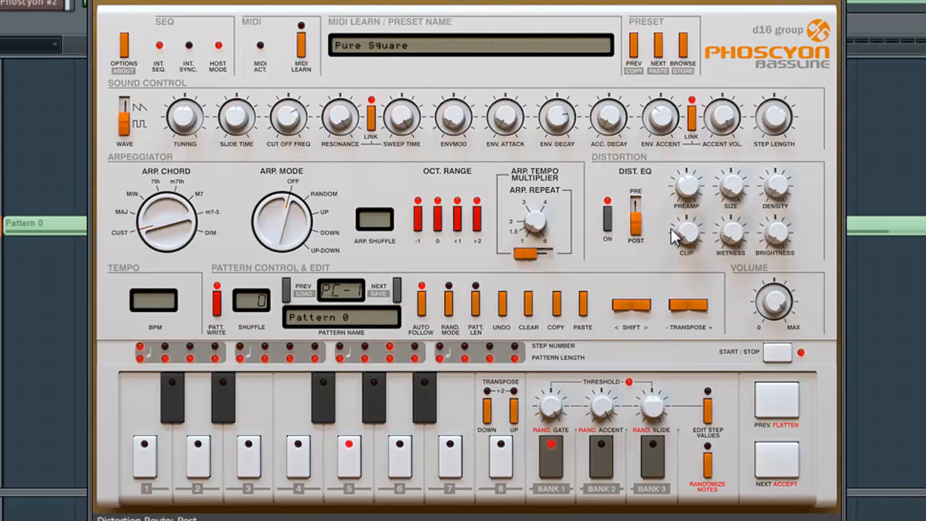
# Step: Set the distortion size to about 0.26 and density to about 0.14, and adjust the wetness
pyautogui.moveTo(738, 190); pyautogui.dragTo(765, 43)
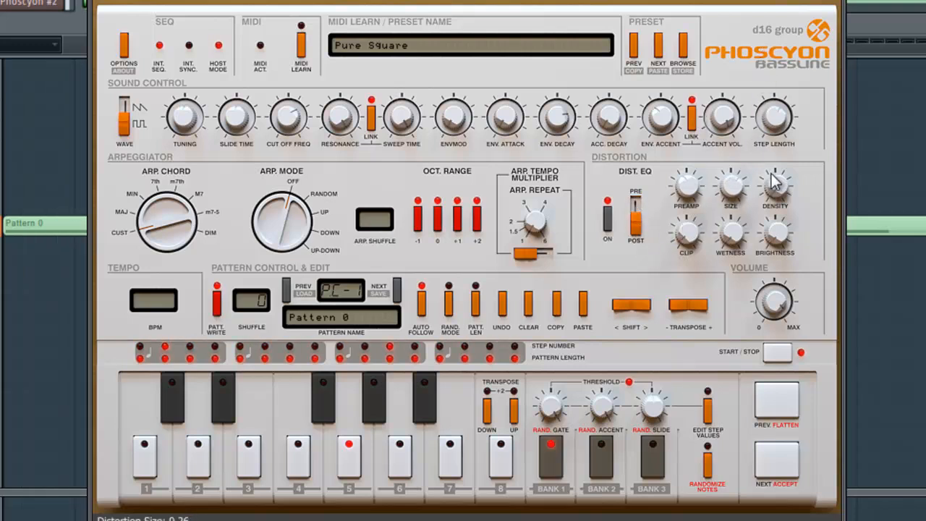
pyautogui.moveTo(781, 190); pyautogui.dragTo(799, 78)
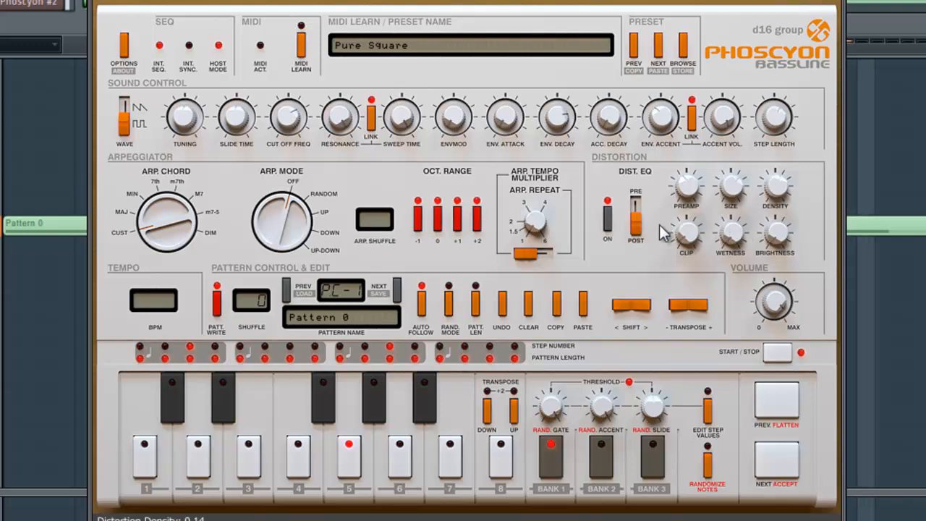
pyautogui.moveTo(749, 233); pyautogui.dragTo(737, 78)
# Step: Set the distortion clip to about -19.2 dB, brightness to 47% and preamp to about 5.7 dB
pyautogui.moveTo(685, 174); pyautogui.dragTo(724, 51)
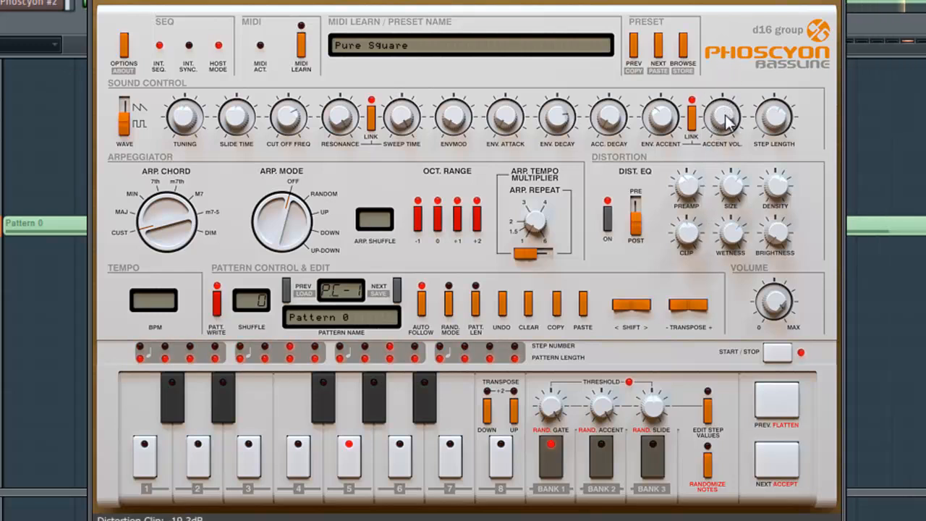
pyautogui.moveTo(776, 233); pyautogui.dragTo(804, 139)
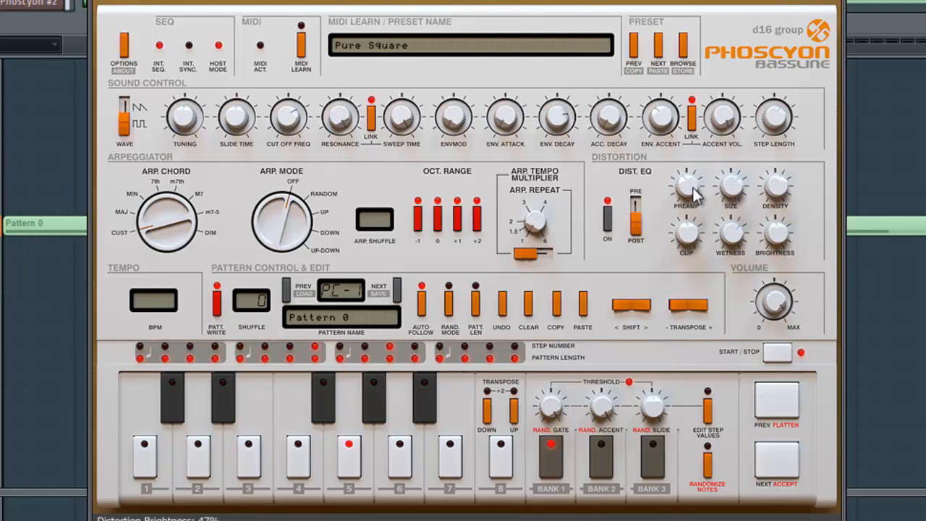
pyautogui.moveTo(696, 194); pyautogui.dragTo(698, 101)
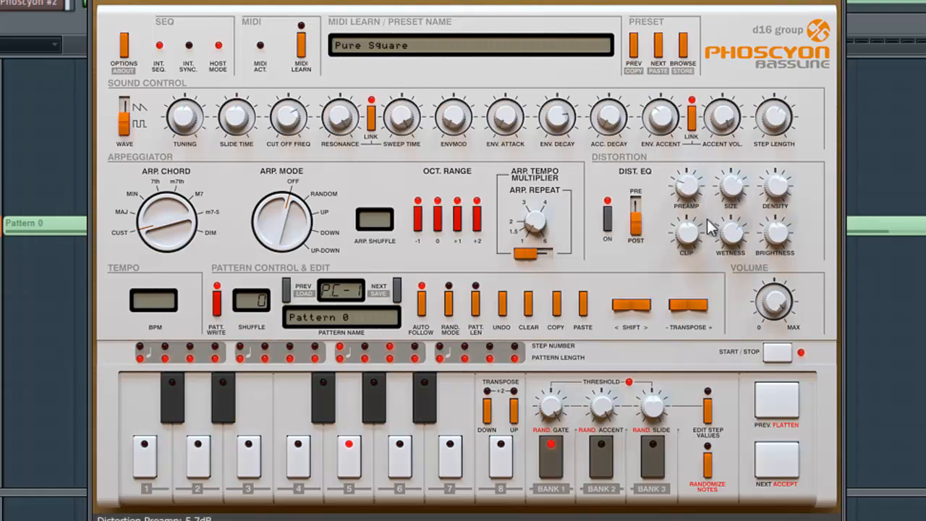
# Step: Readjust the distortion size to about -0.19 and fine-tune the density, comparing the sound with distortion off and on
pyautogui.moveTo(720, 177); pyautogui.dragTo(735, 207)
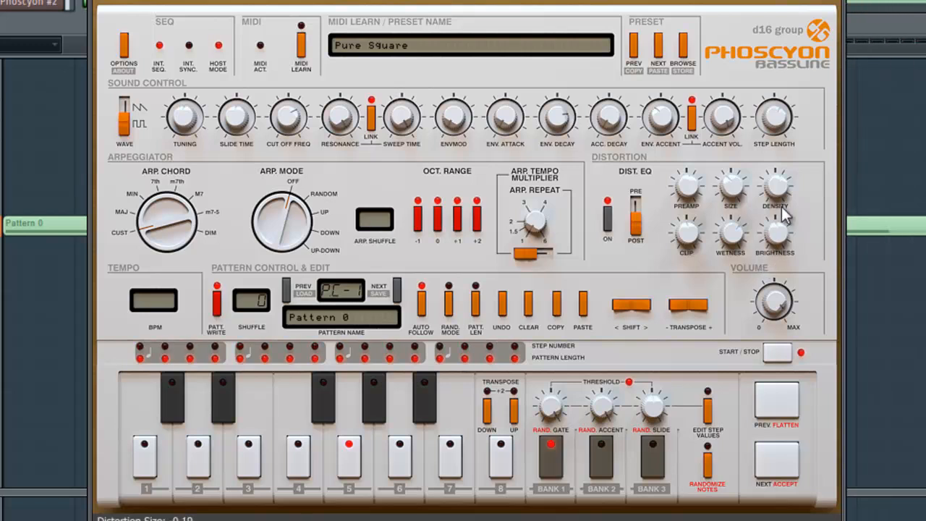
pyautogui.moveTo(788, 190); pyautogui.dragTo(797, 225)
pyautogui.moveTo(636, 227); pyautogui.dragTo(637, 293)
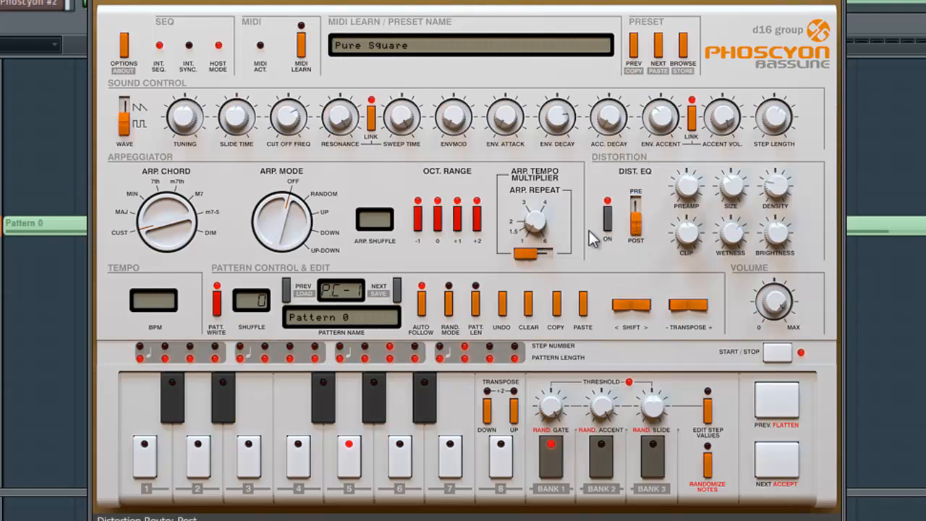
pyautogui.click(609, 217)
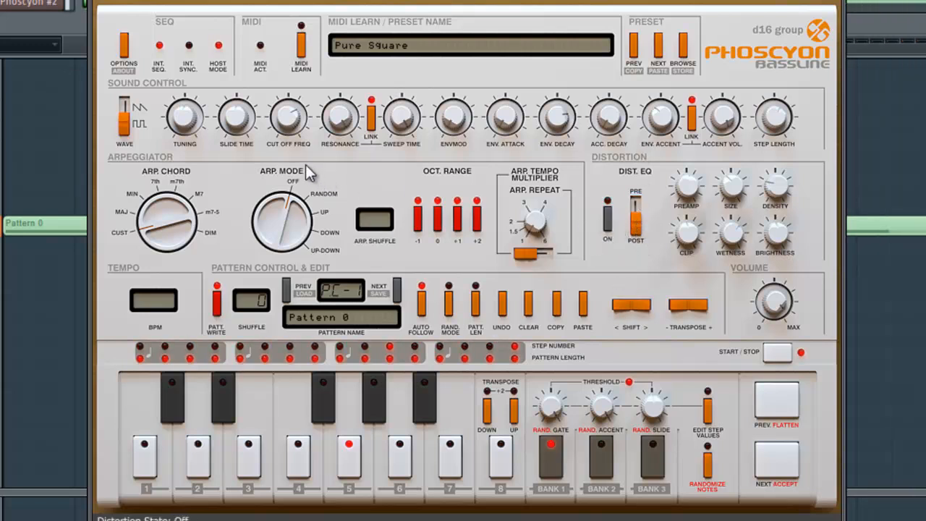
pyautogui.click(608, 223)
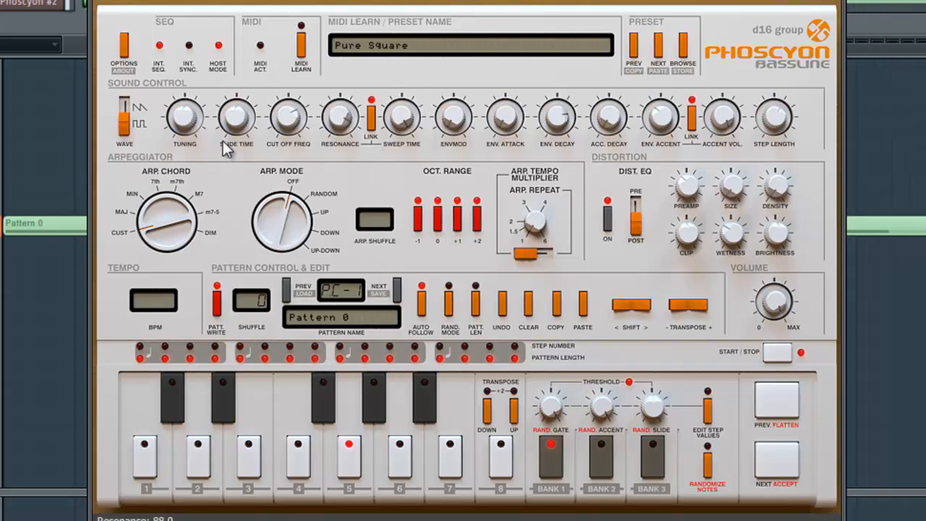
# Step: Switch the waveform to sawtooth and turn the cutoff frequency down to 0.0
pyautogui.click(128, 126)
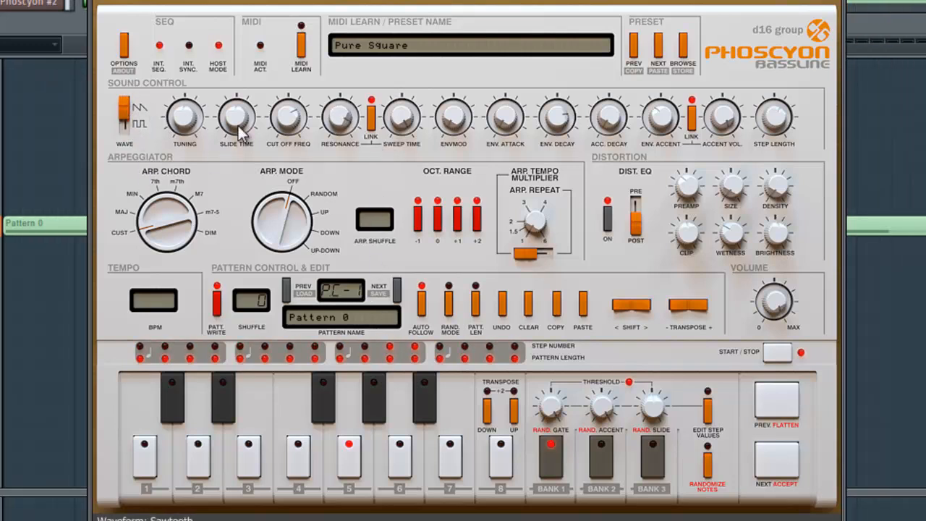
pyautogui.moveTo(294, 114); pyautogui.dragTo(317, 288)
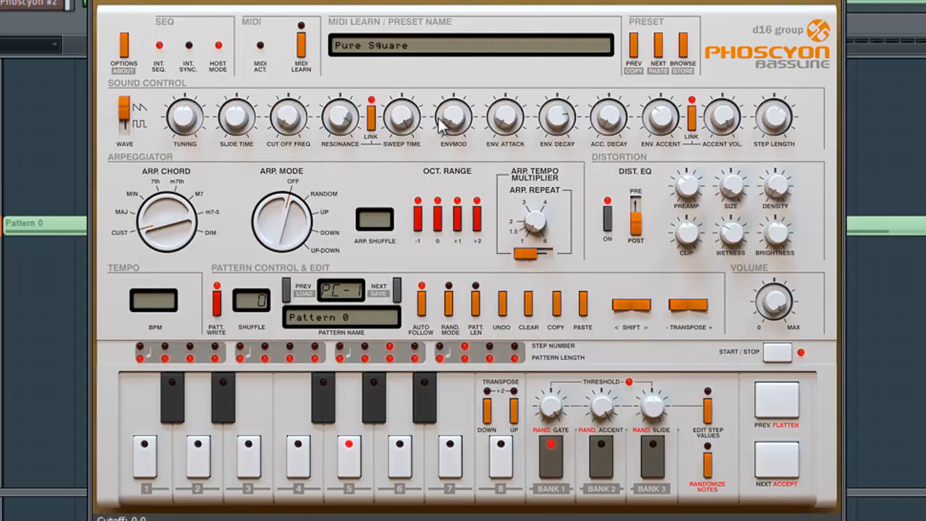
pyautogui.moveTo(300, 129); pyautogui.dragTo(357, 134)
pyautogui.press('space')
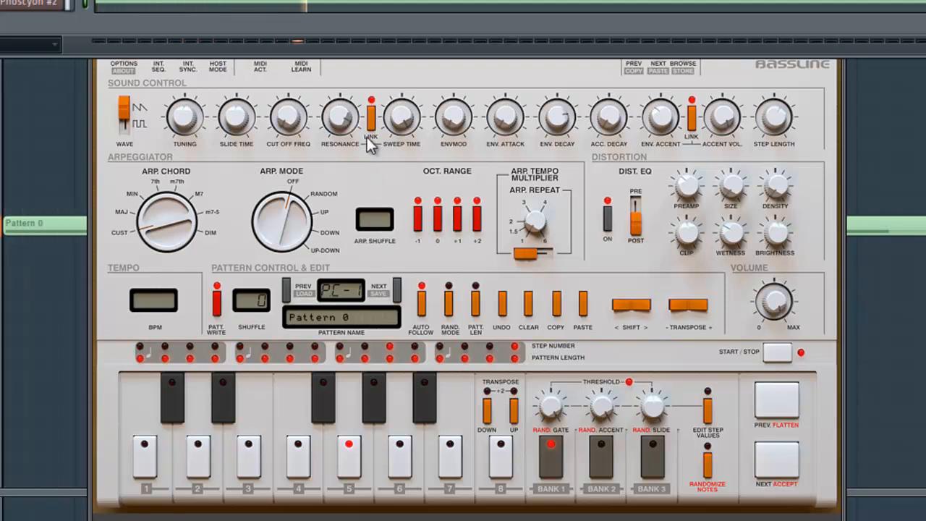
# Step: Bring the Phoscyon #2 window back and sweep the envelope accent, settling it at about 72
pyautogui.click(51, 4)
pyautogui.click(51, 4)
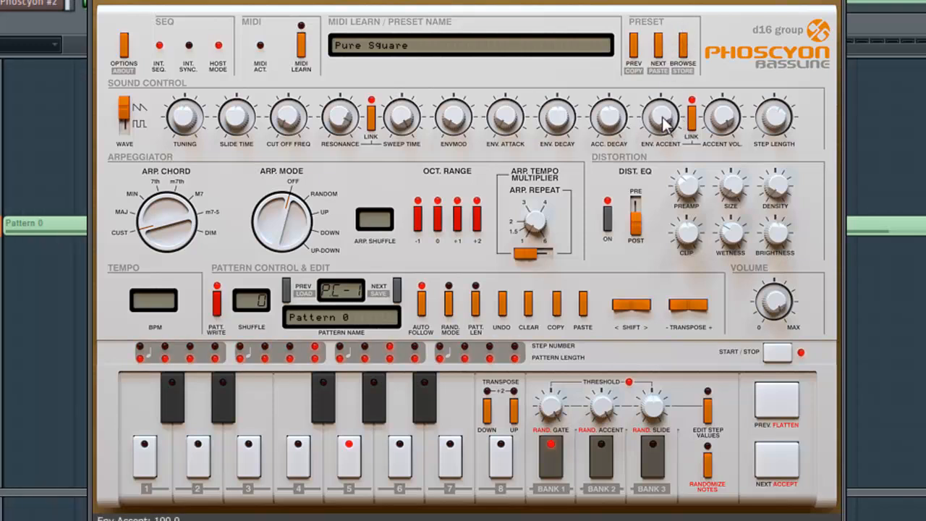
pyautogui.moveTo(666, 124); pyautogui.dragTo(671, 323)
pyautogui.moveTo(664, 142); pyautogui.dragTo(670, 0)
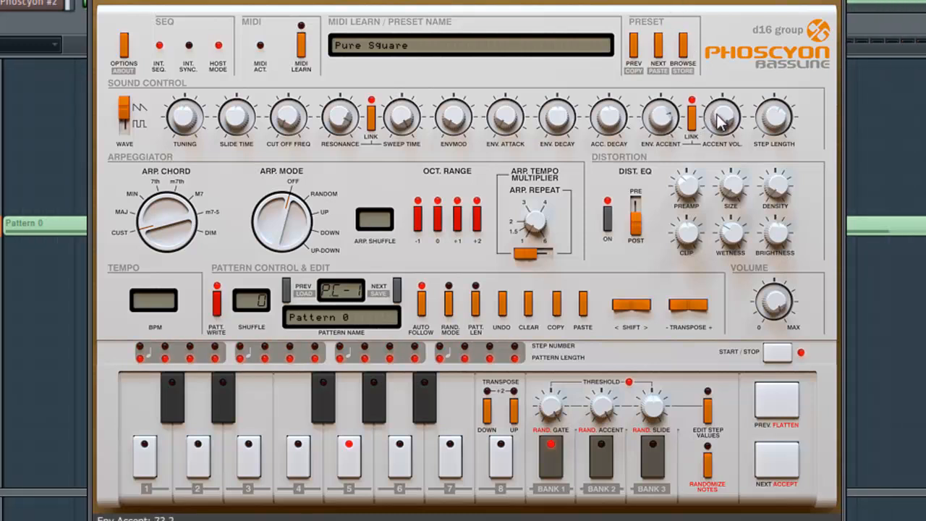
# Step: Try a step length of 100%, set it to 50%, and adjust the cutoff frequency
pyautogui.moveTo(717, 116)
pyautogui.mouseDown()
pyautogui.moveTo(740, 231)
pyautogui.moveTo(742, 184)
pyautogui.moveTo(719, 118)
pyautogui.mouseUp()
pyautogui.moveTo(779, 123); pyautogui.dragTo(819, 0)
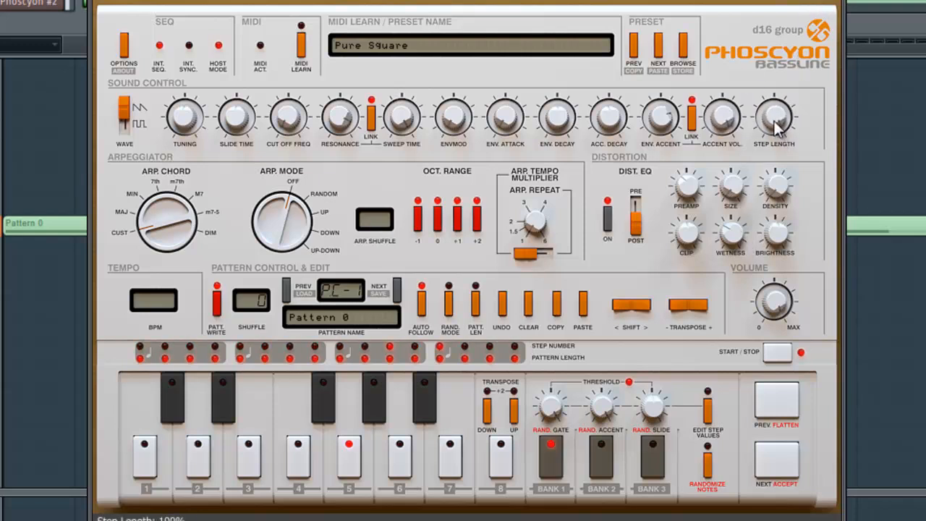
pyautogui.moveTo(293, 88); pyautogui.dragTo(322, 0)
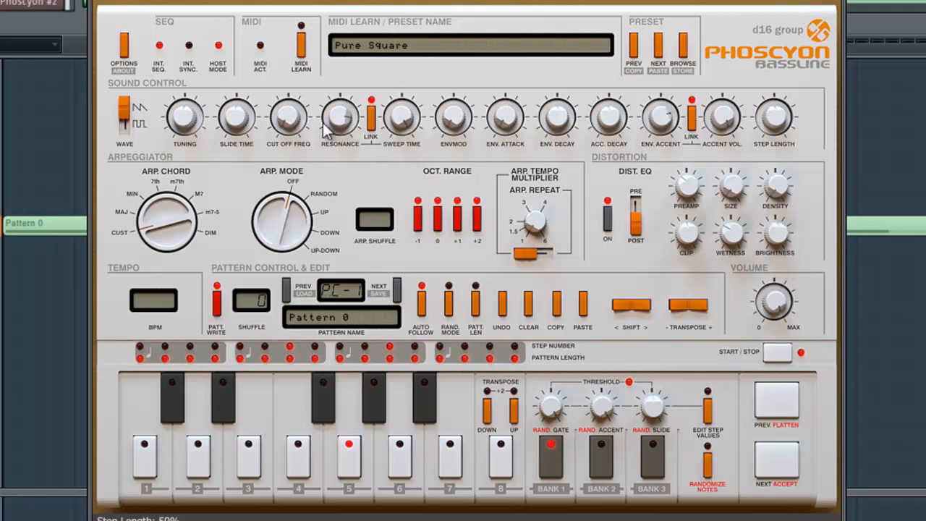
pyautogui.moveTo(288, 116); pyautogui.dragTo(289, 80)
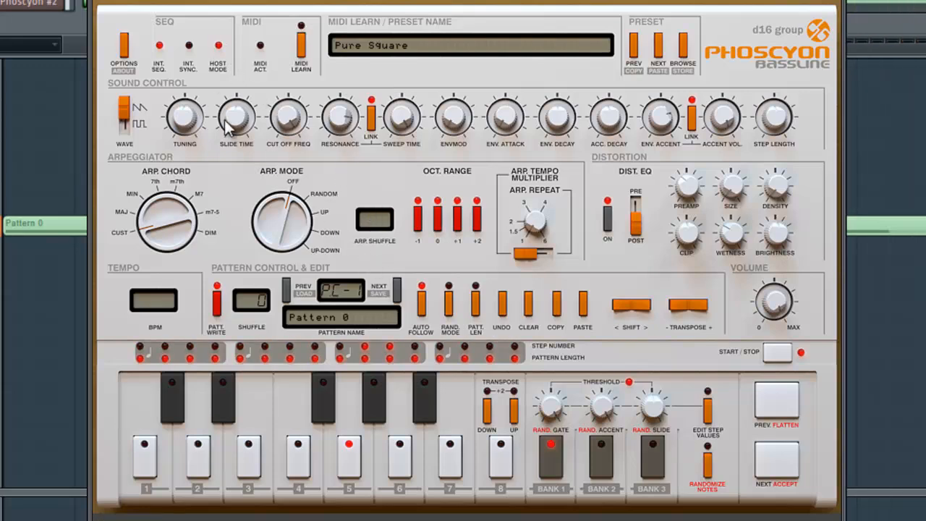
# Step: Bring the Phoscyon #2 window back and compare the bassline with distortion off and on
pyautogui.click(56, 7)
pyautogui.click(58, 10)
pyautogui.click(607, 221)
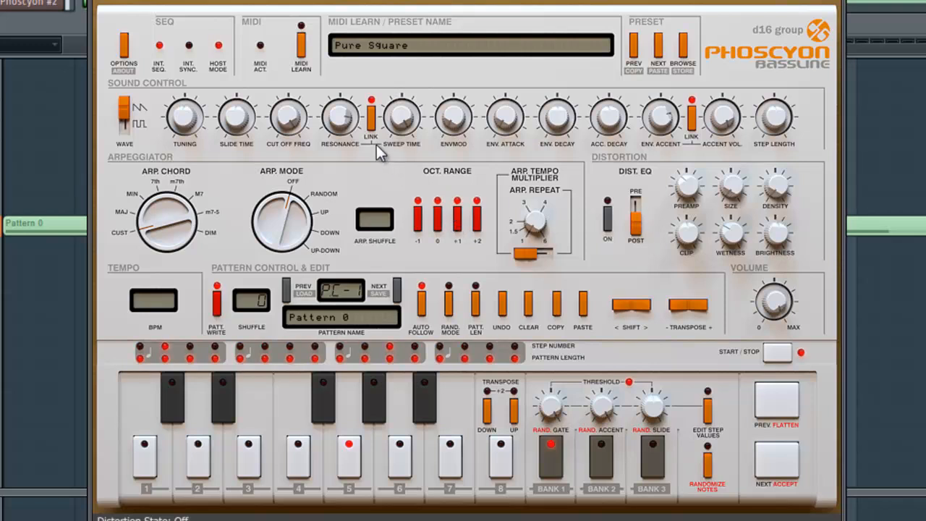
pyautogui.click(607, 221)
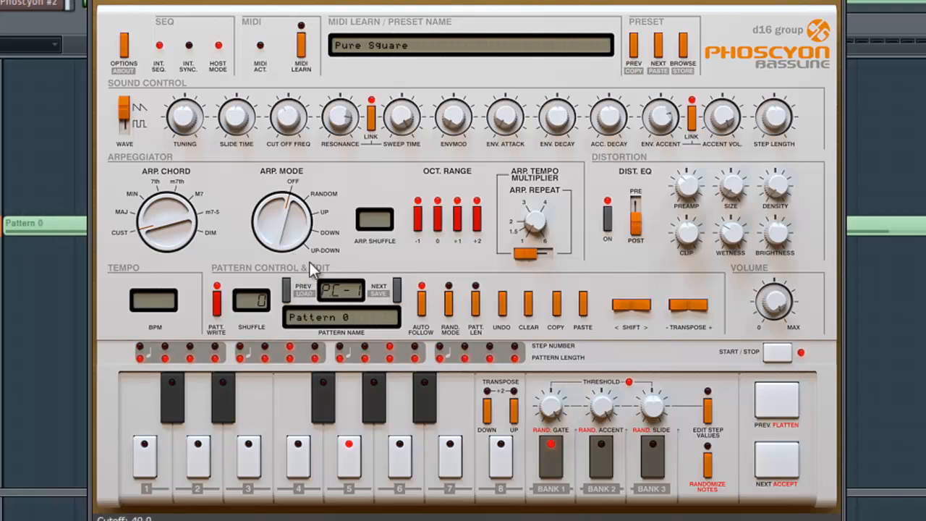
# Step: Raise the cutoff frequency to 100.0 and the slide time to about 1170 ms
pyautogui.moveTo(311, 146); pyautogui.dragTo(305, 113)
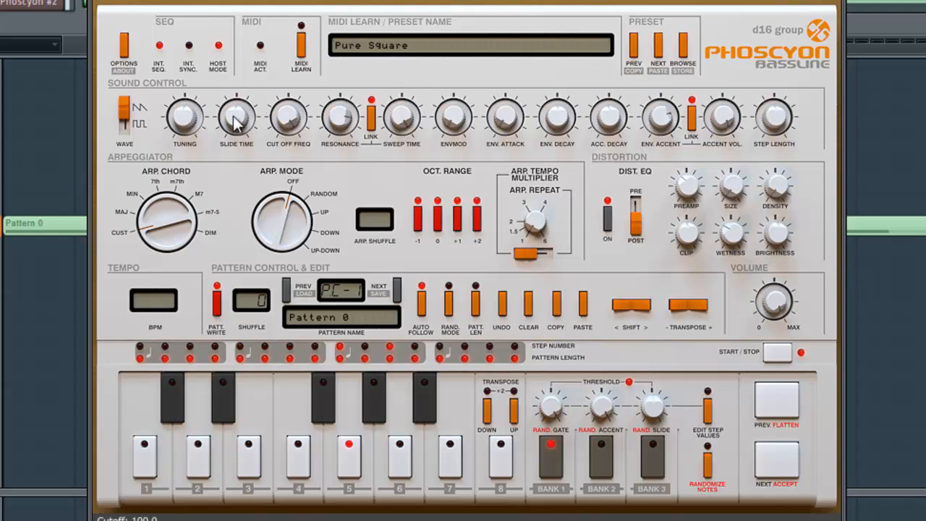
pyautogui.moveTo(246, 191); pyautogui.dragTo(246, 2)
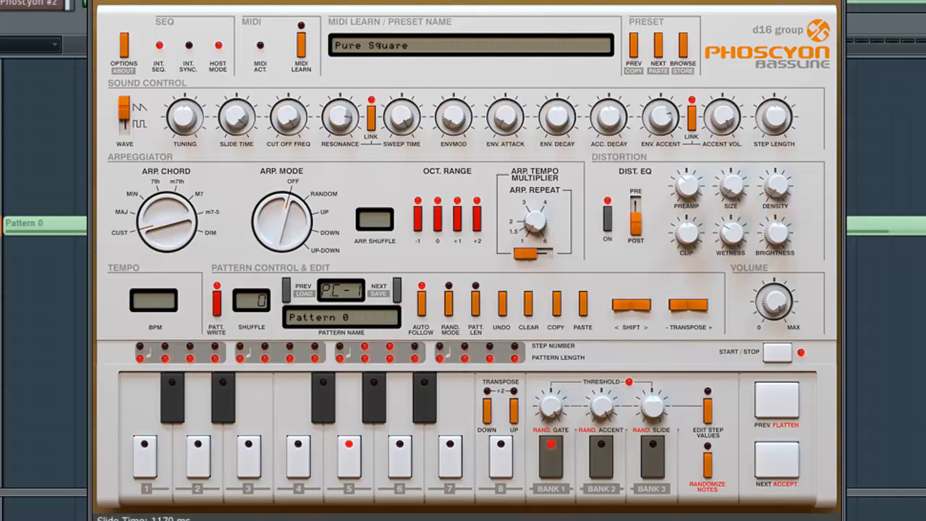
pyautogui.click(246, 2)
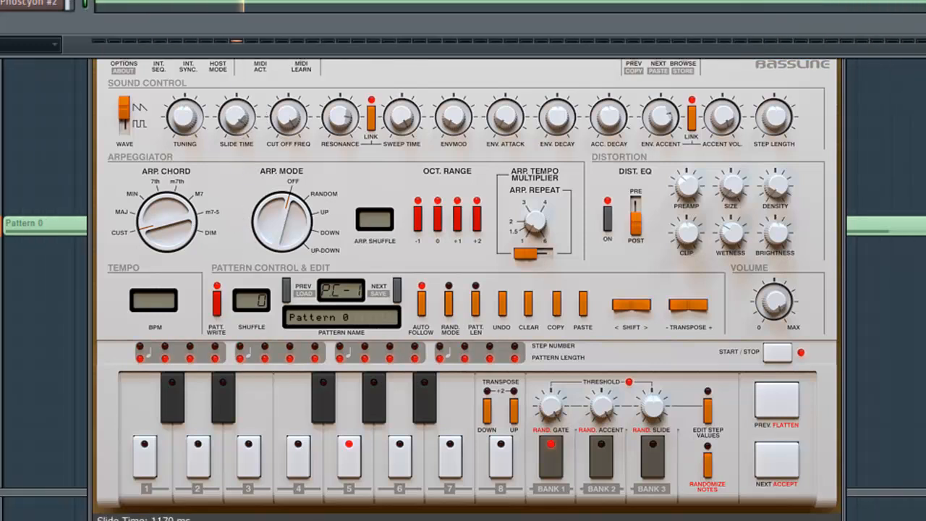